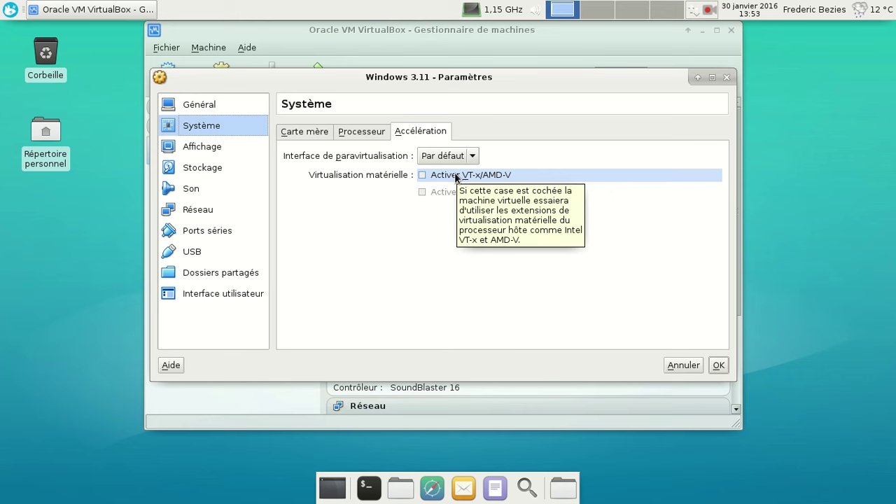
Review the Windows 3.11 machine's motherboard and sound settings, and close the settings window
click(203, 105)
click(209, 128)
click(304, 132)
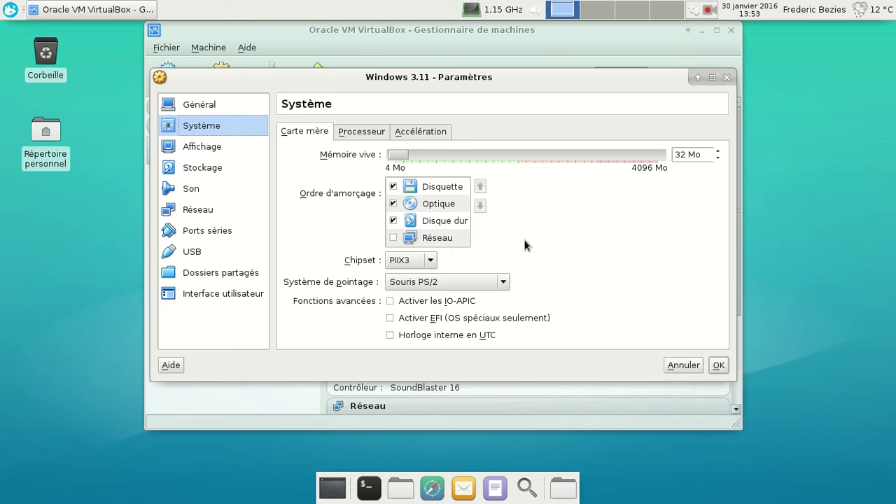
click(234, 207)
click(222, 194)
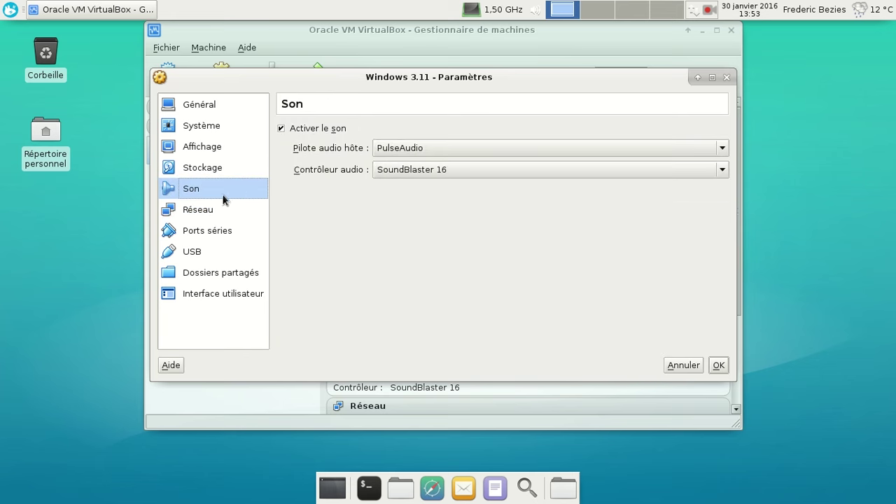
click(726, 78)
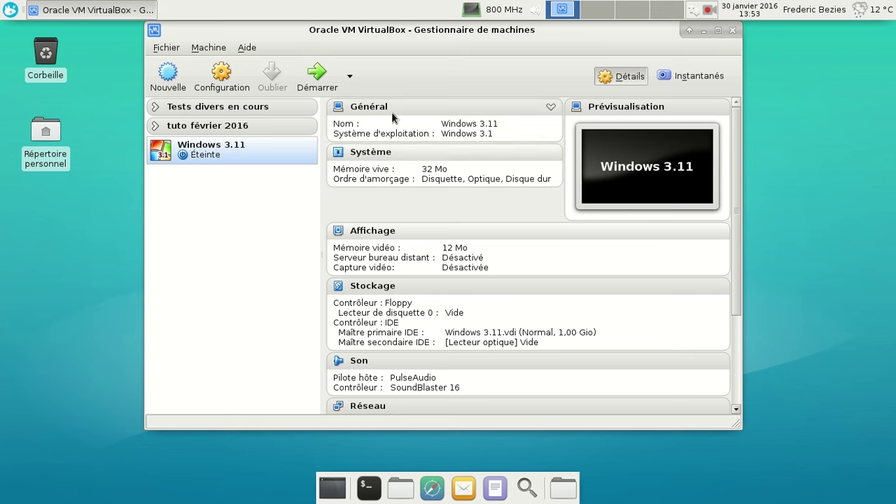
Start the Windows 3.11 virtual machine and log in to Windows for Workgroups with the account password
click(327, 86)
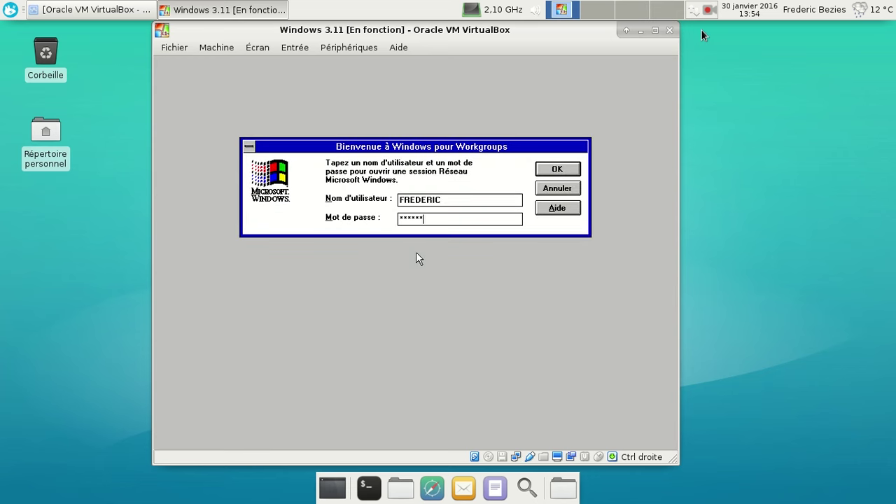
key(Return)
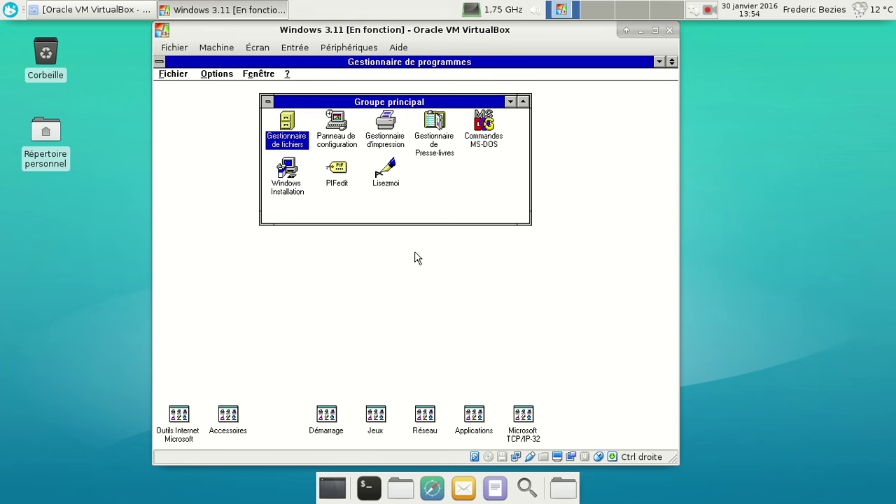
View the Program Manager's About box, reopen it to trigger the hidden dedication from its Windows logo, and close it
click(287, 75)
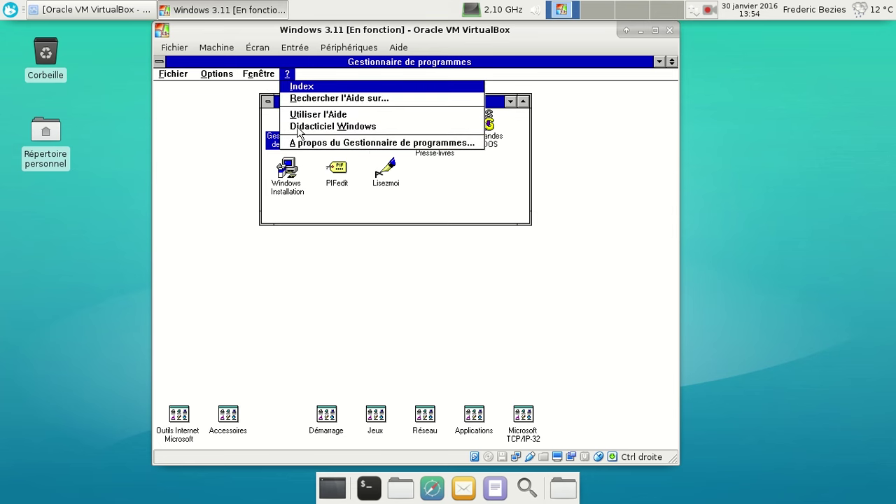
click(306, 142)
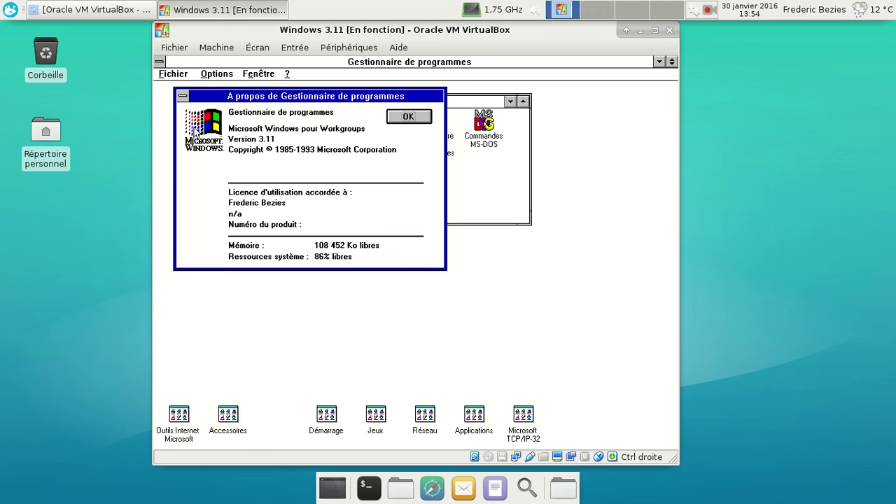
click(413, 121)
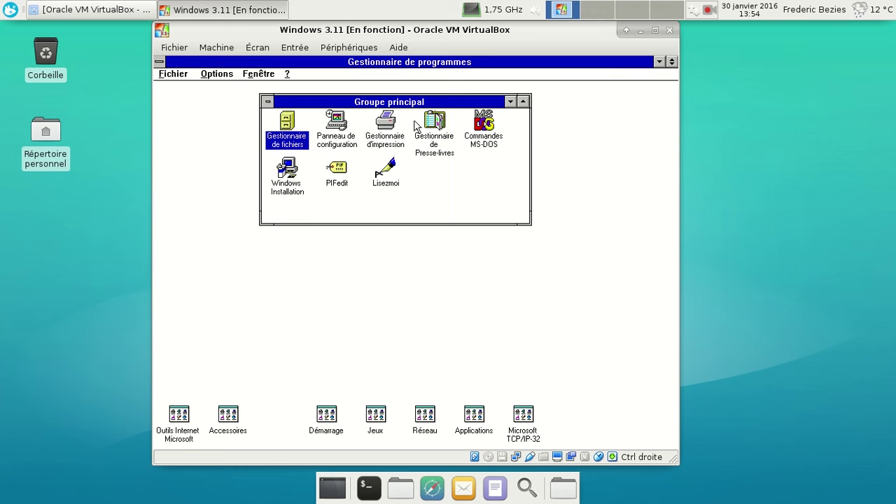
click(287, 75)
click(314, 143)
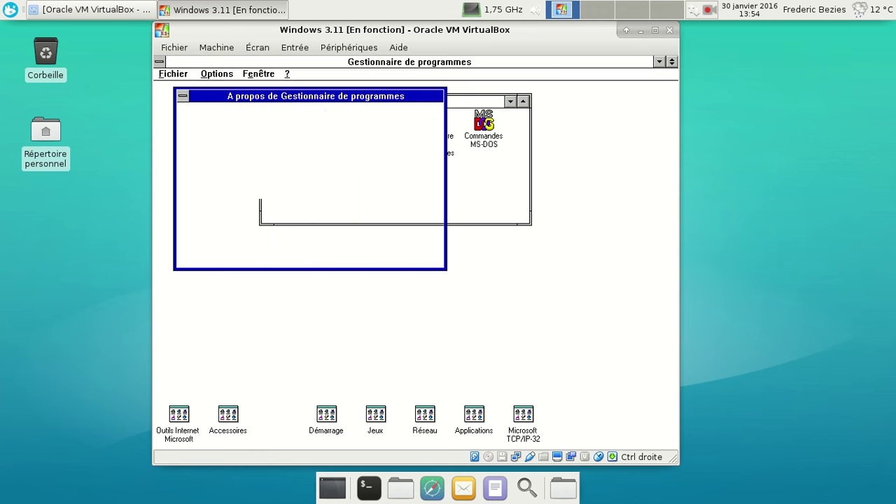
ctrl+shift+double_click(214, 134)
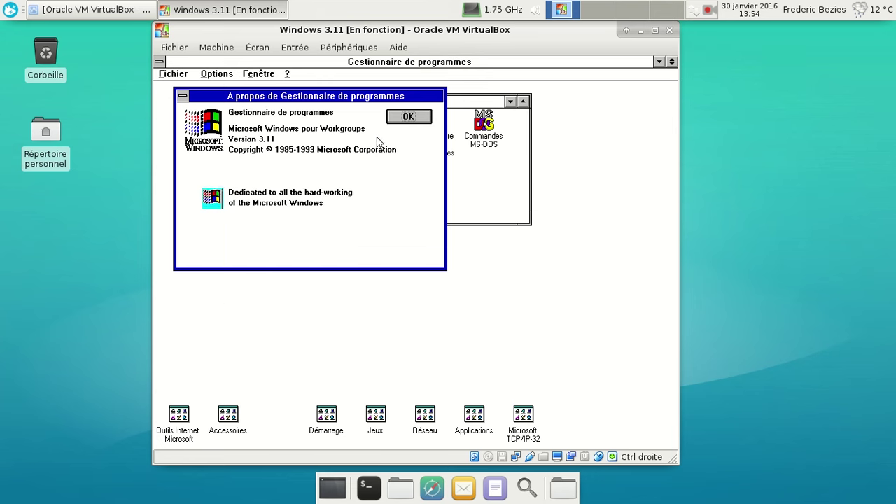
click(413, 118)
Reopen the Program Manager's About box, trigger the hidden animated credits from the Windows logo, and close it
click(288, 75)
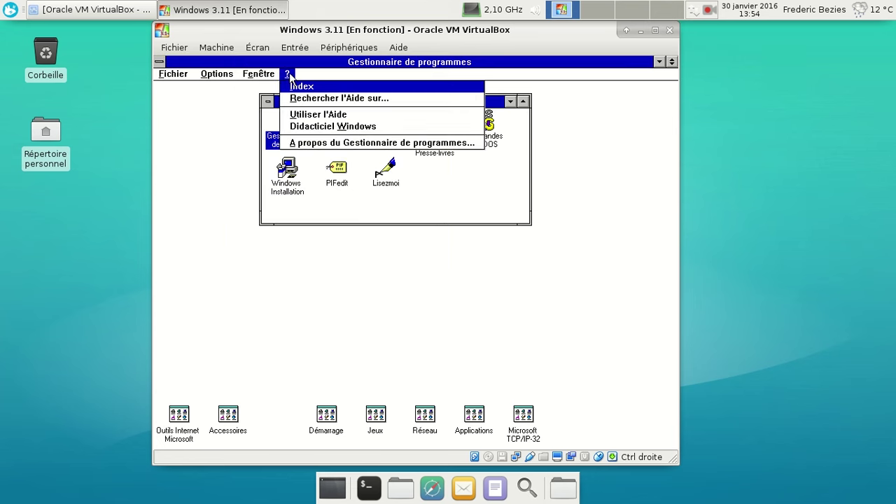
click(310, 144)
ctrl+shift+double_click(201, 122)
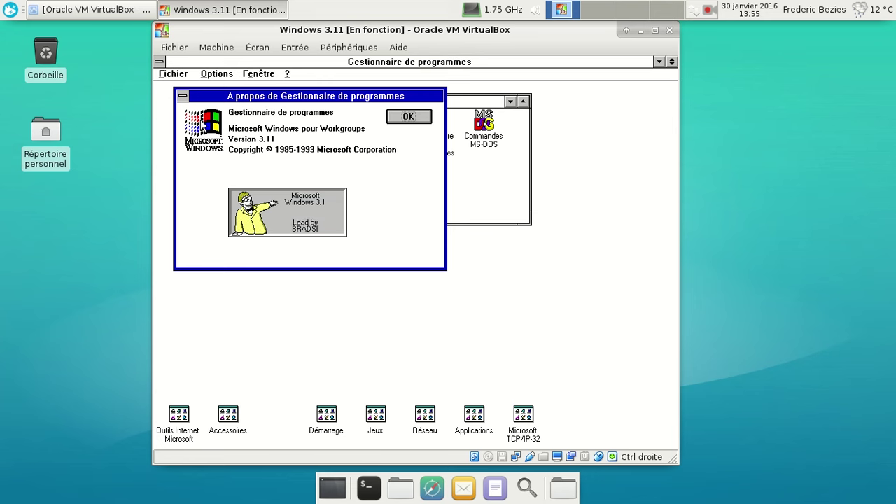
click(406, 117)
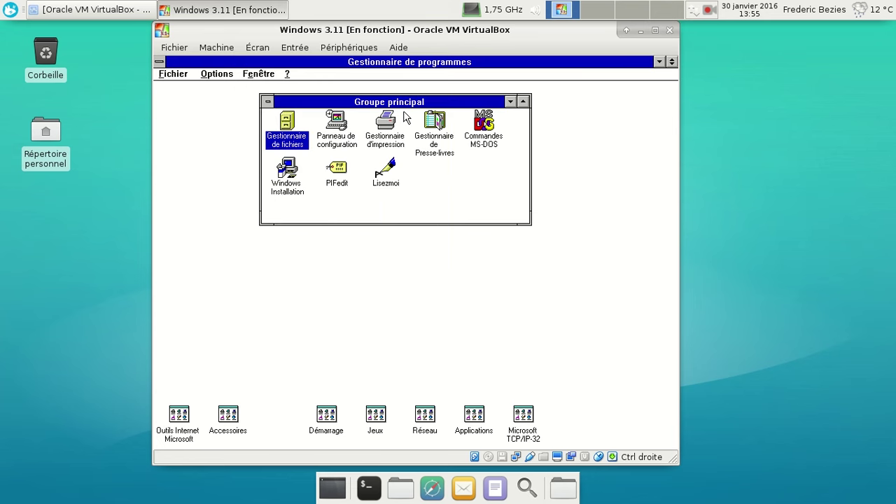
Repeat the easter egg sequence in the Program Manager's About box up to the dedication, closing the box each time
click(258, 73)
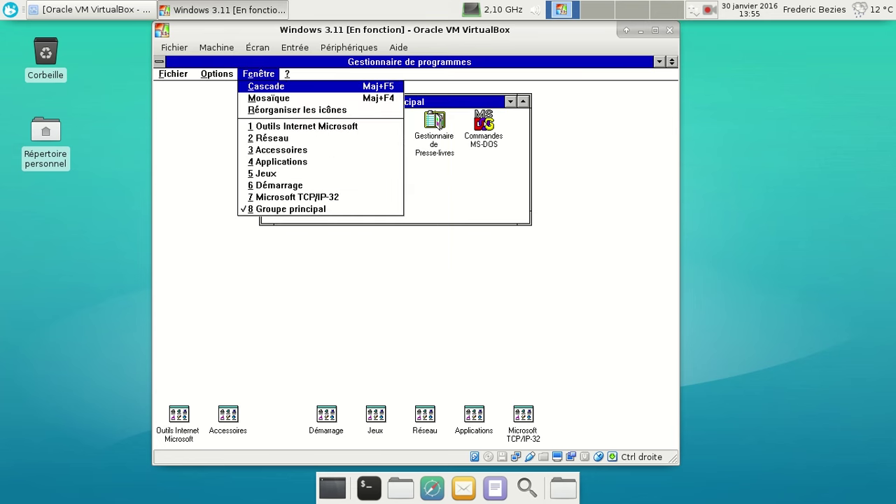
click(290, 77)
click(309, 143)
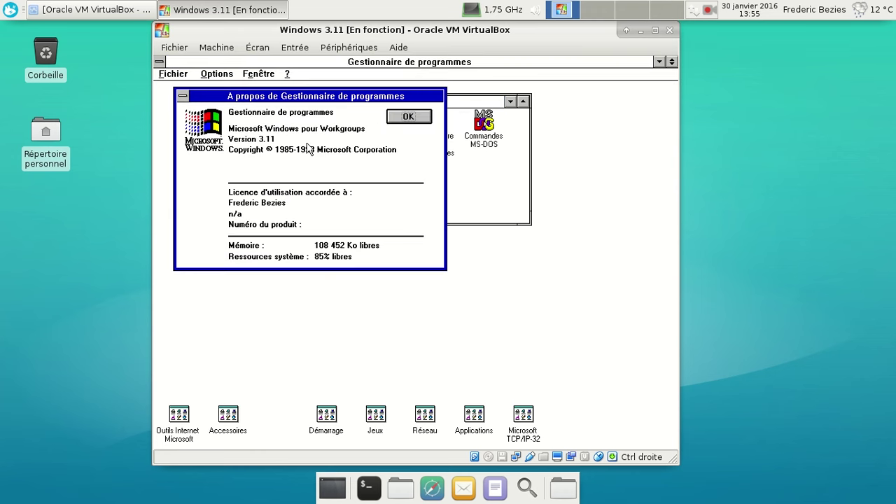
click(390, 119)
click(292, 77)
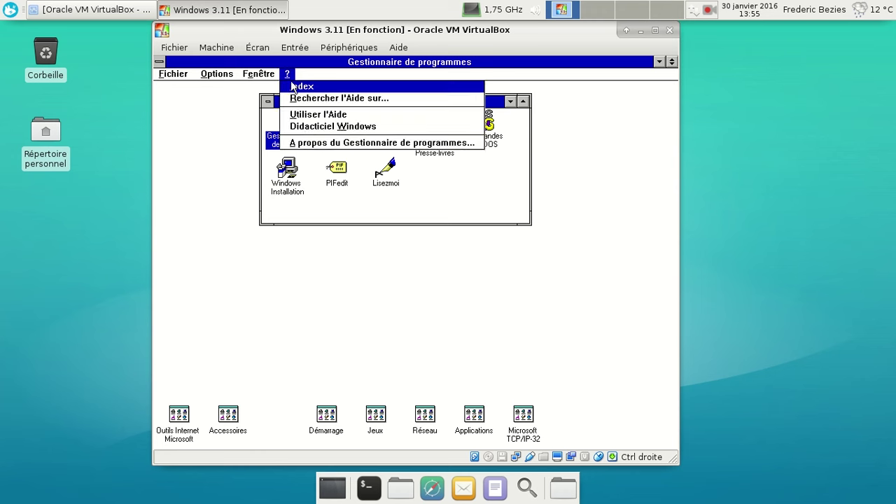
click(314, 144)
ctrl+shift+double_click(211, 129)
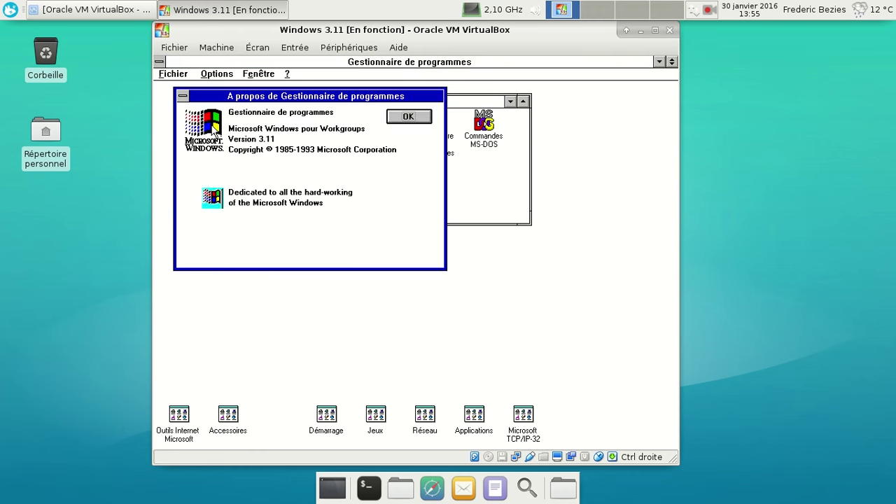
click(405, 119)
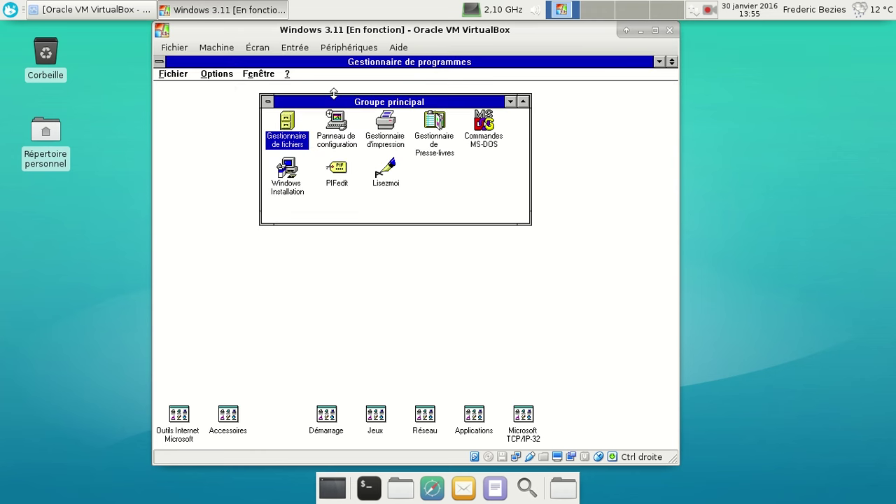
Display the hidden Windows 3.1 credits from the About box's Windows logo a second time and dismiss them
click(287, 75)
click(305, 144)
ctrl+shift+double_click(213, 133)
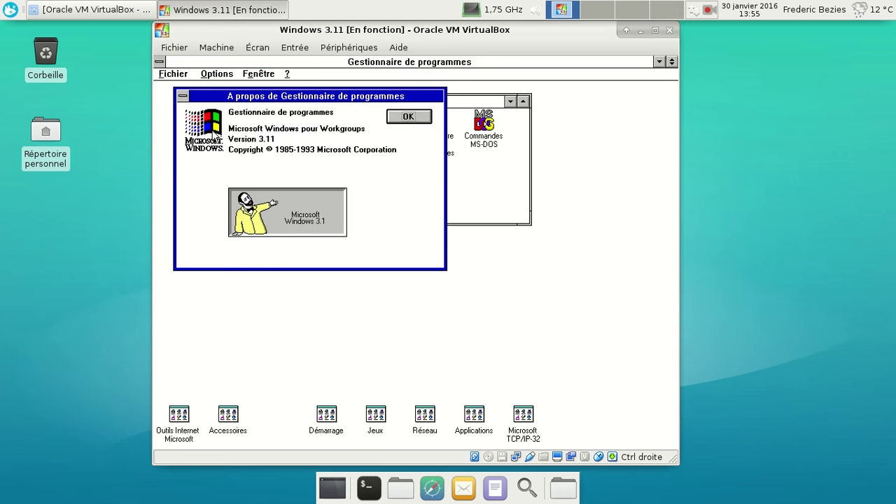
click(423, 116)
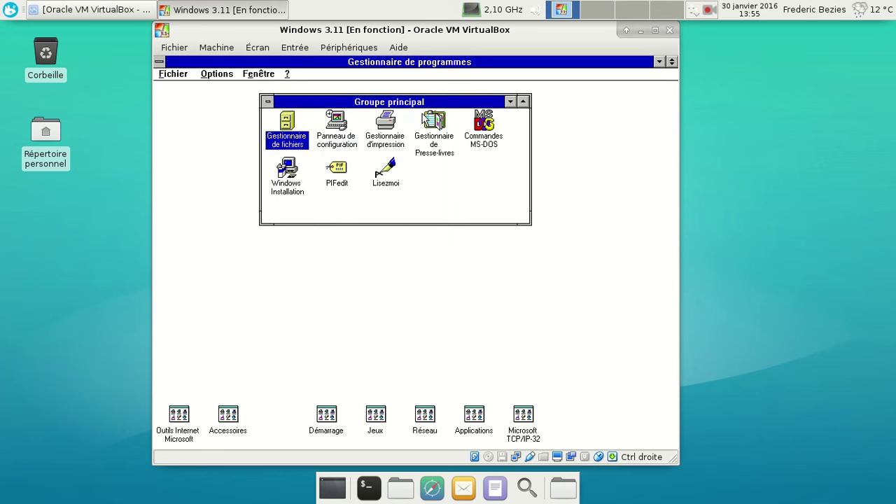
Restart the easter egg sequence by opening and closing the About box twice, activating its Windows logo for the dedication stage
click(288, 75)
click(308, 144)
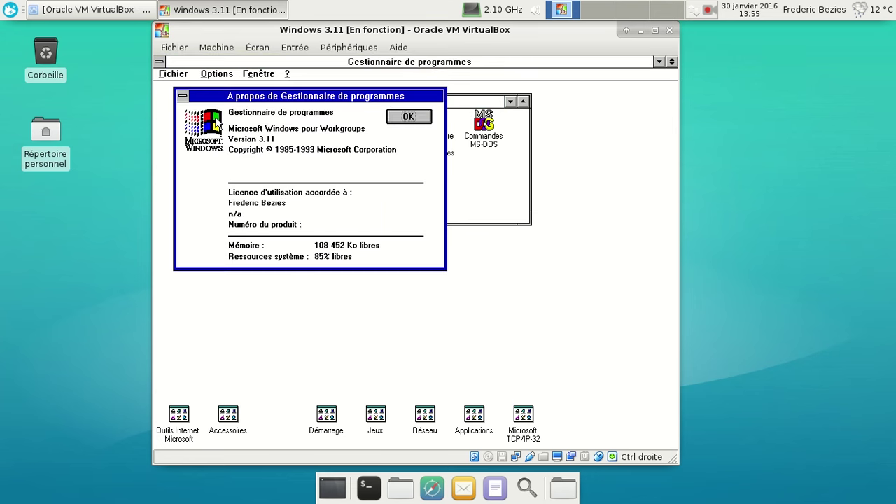
click(408, 116)
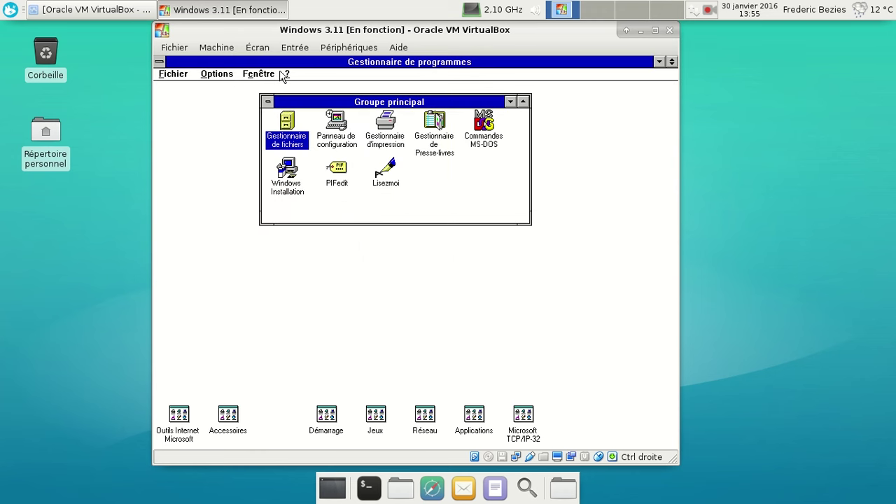
click(284, 74)
click(306, 144)
ctrl+shift+double_click(215, 136)
click(408, 116)
Bring up the About box's hidden credits animation for a third time and close the box
click(285, 74)
click(308, 144)
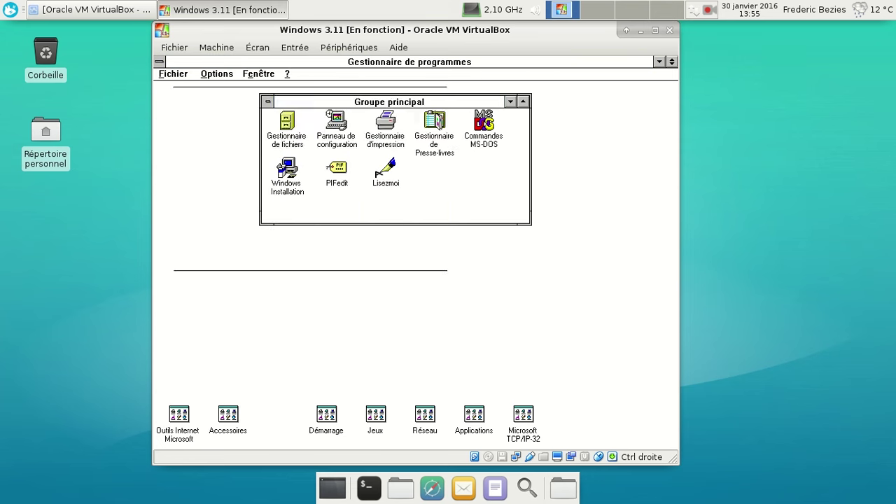
ctrl+shift+double_click(223, 131)
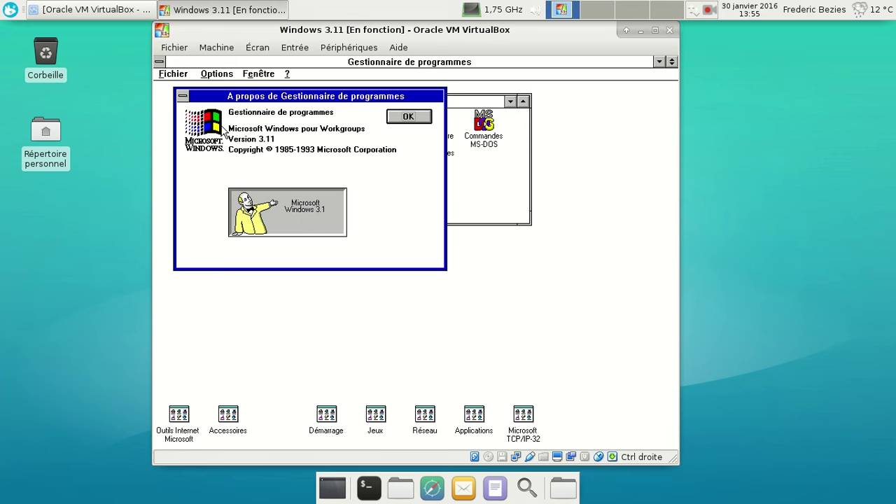
click(409, 117)
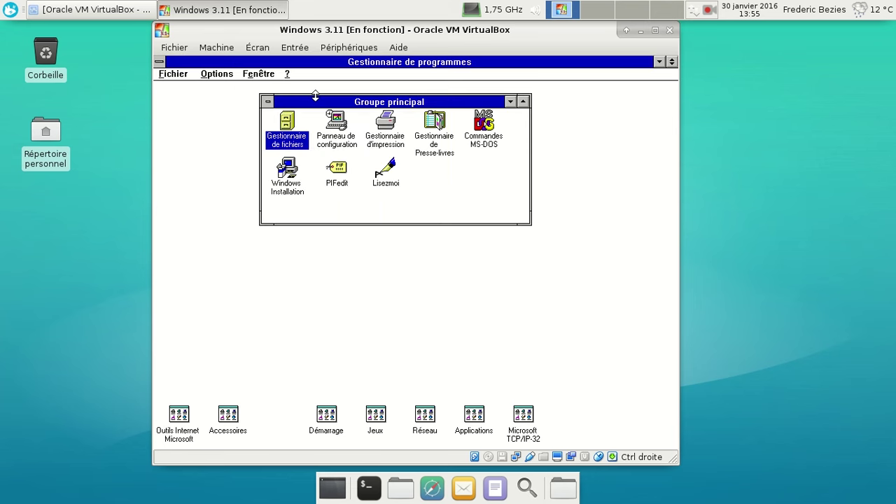
Go through the first two easter egg stages again by opening the About box twice and activating its Windows logo
click(288, 74)
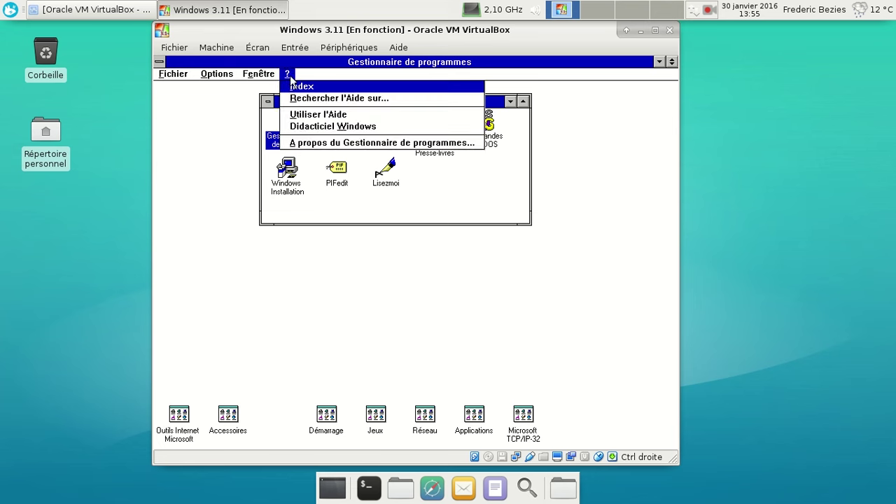
click(308, 143)
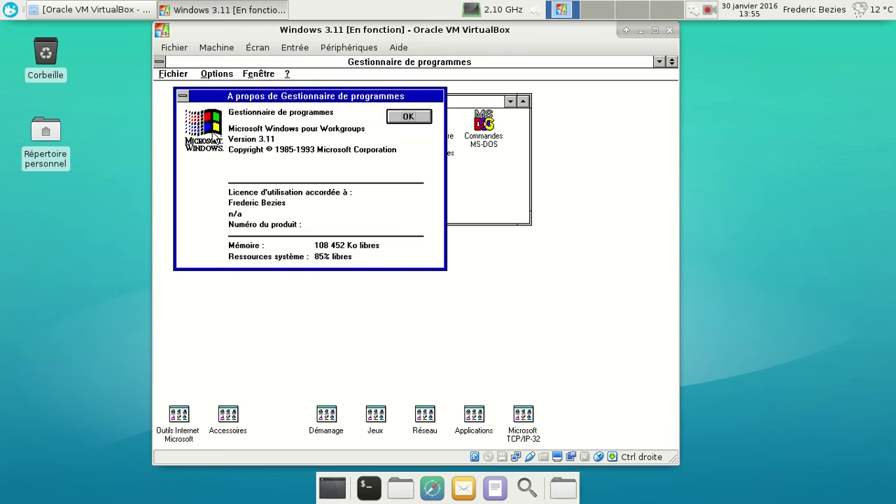
click(404, 118)
click(292, 74)
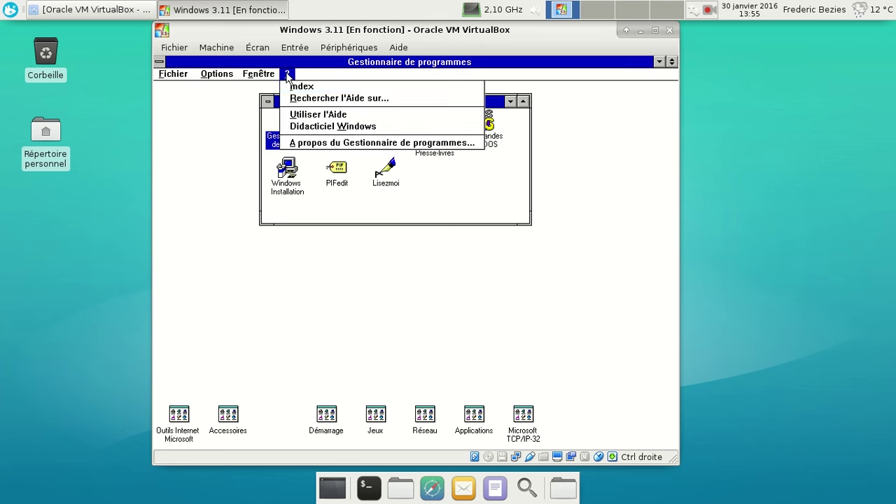
click(313, 142)
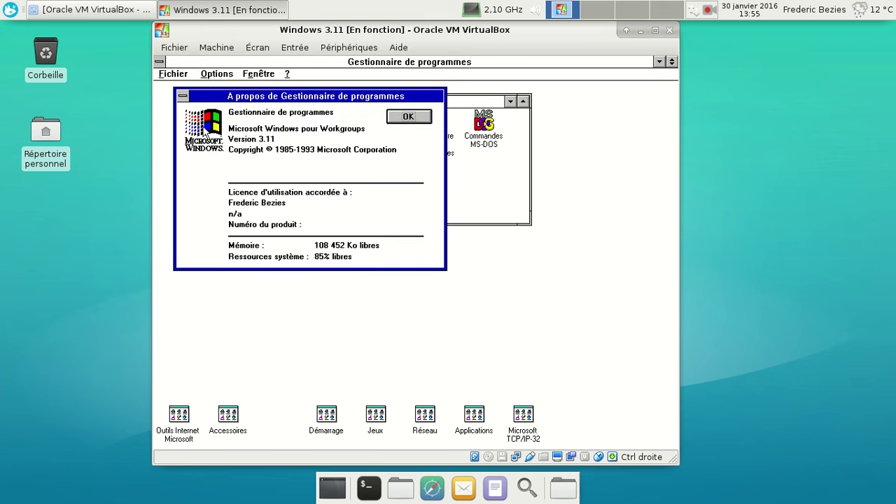
ctrl+shift+double_click(203, 136)
click(407, 116)
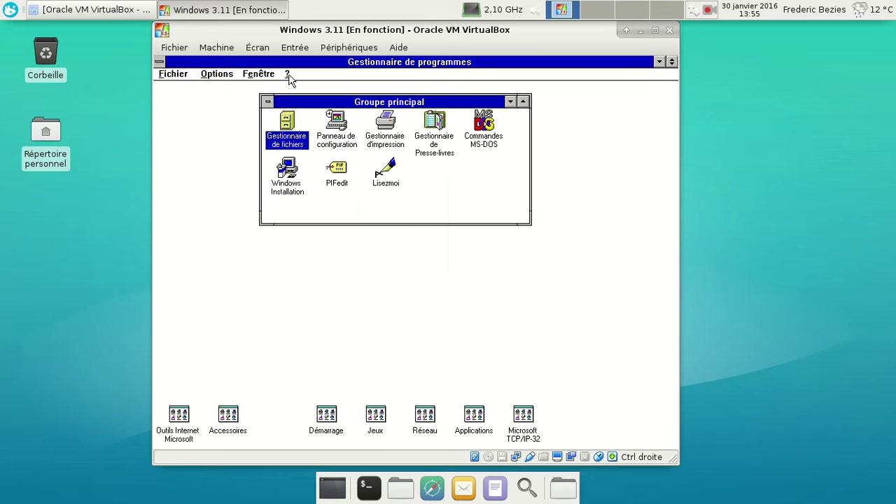
Play the About box's hidden credits a fourth time by activating the Windows logo, and close the box
click(287, 74)
click(309, 142)
ctrl+shift+double_click(207, 137)
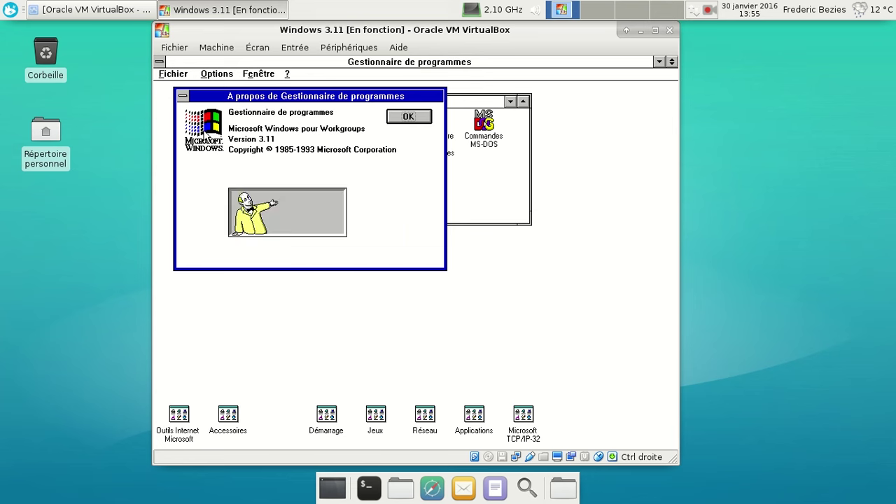
click(408, 117)
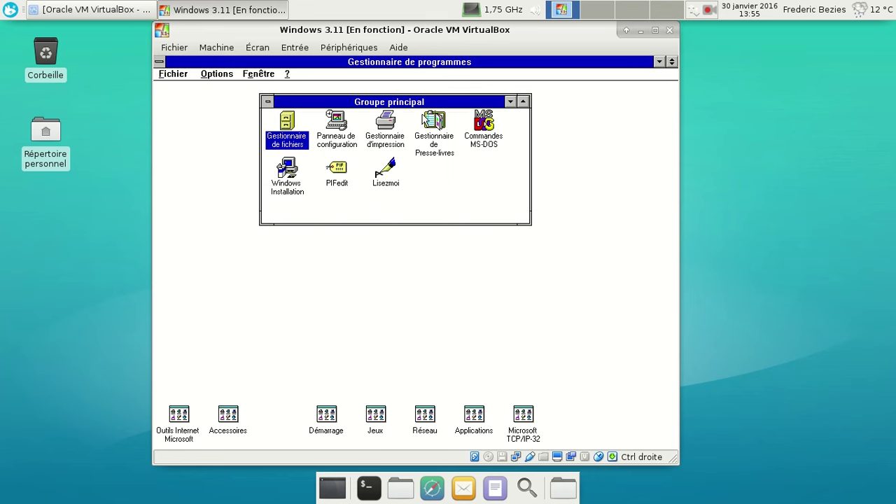
Repeat the first two easter egg stages of the Program Manager's About box, opening and closing the box each time
click(287, 74)
click(304, 142)
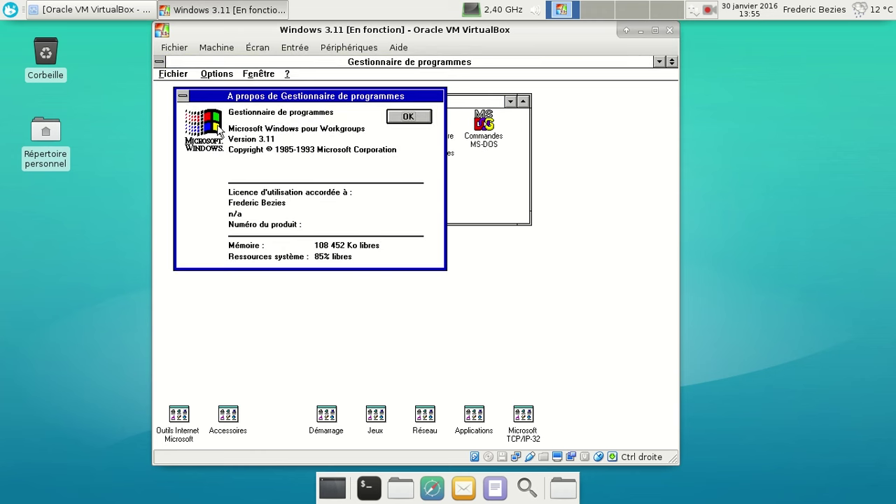
click(408, 117)
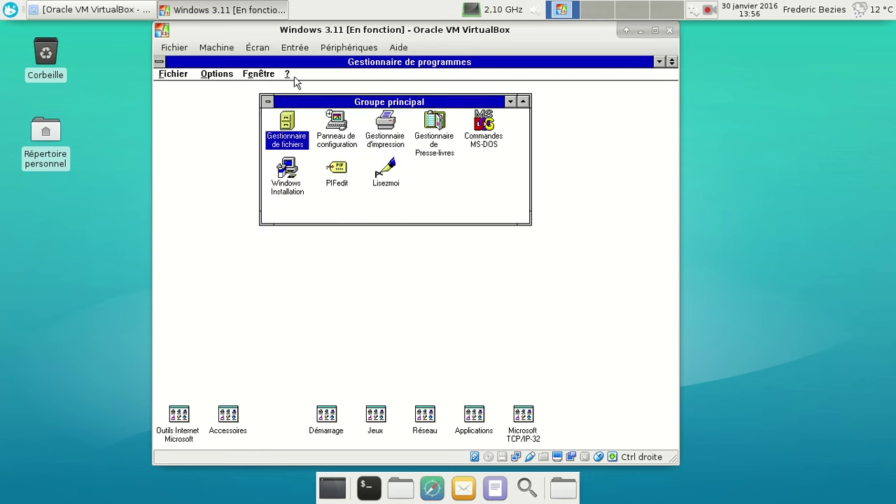
click(288, 74)
click(312, 144)
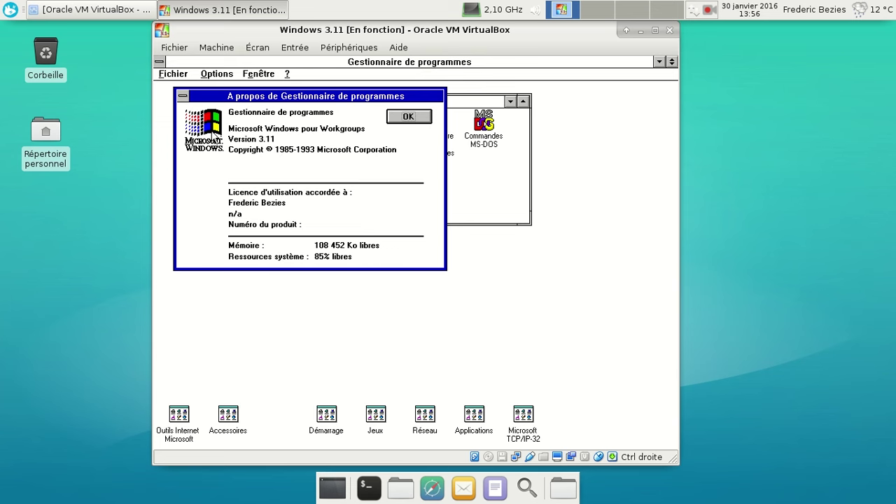
click(407, 119)
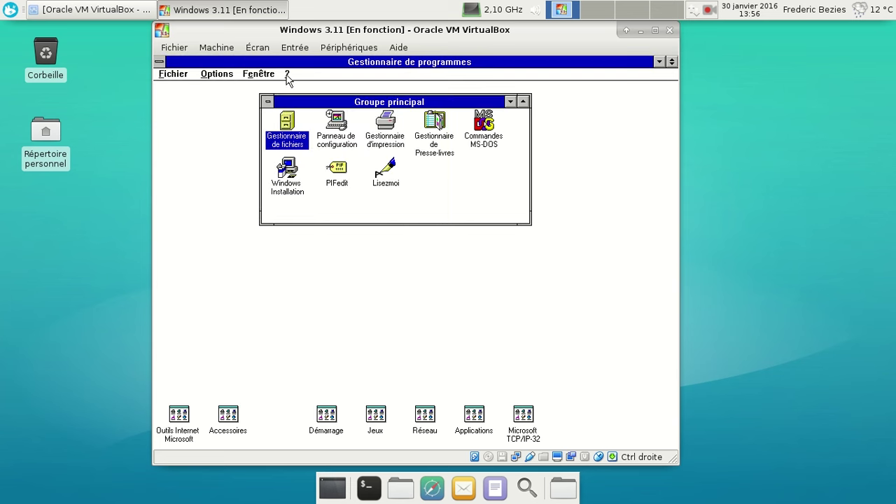
Open the Program Manager's About box again, play the hidden credits from its Windows logo, and close the box
click(288, 75)
click(308, 143)
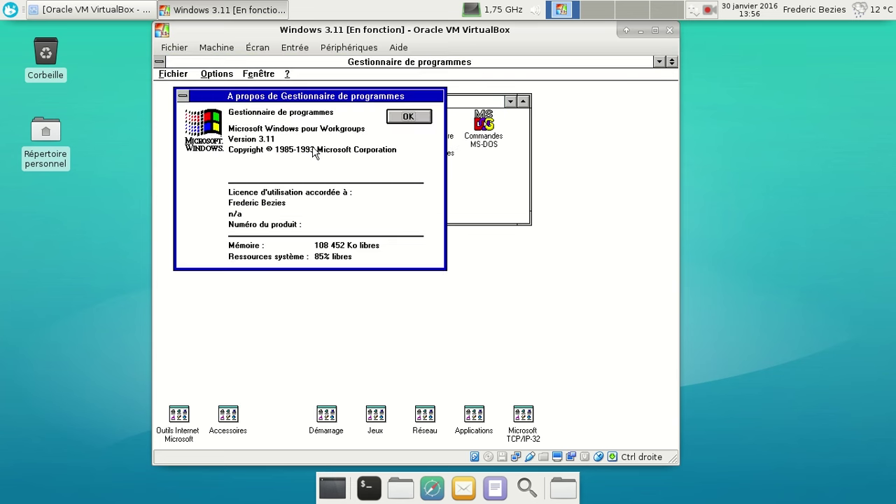
ctrl+shift+double_click(215, 130)
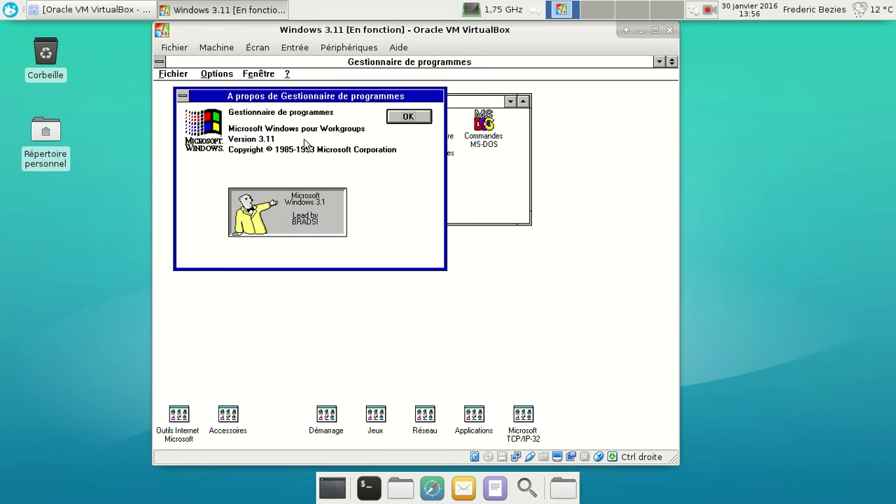
click(397, 118)
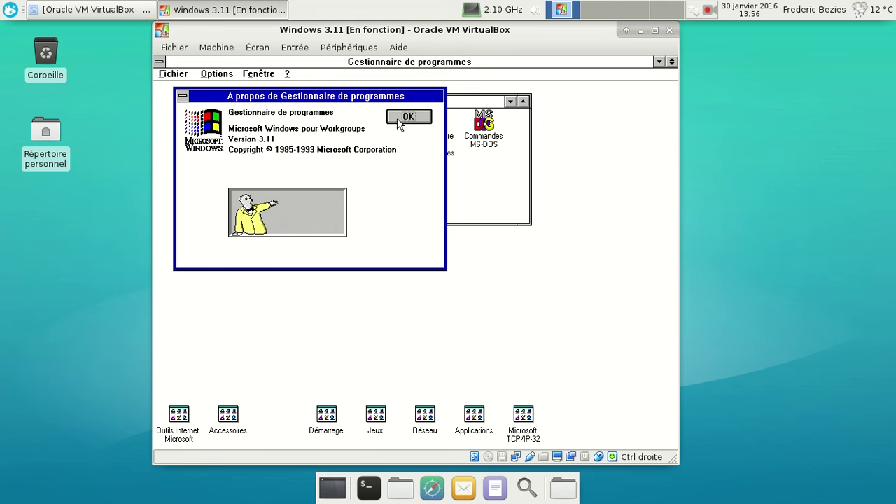
Show the Gestionnaire de fichiers from the Groupe principal and close it again
double_click(287, 124)
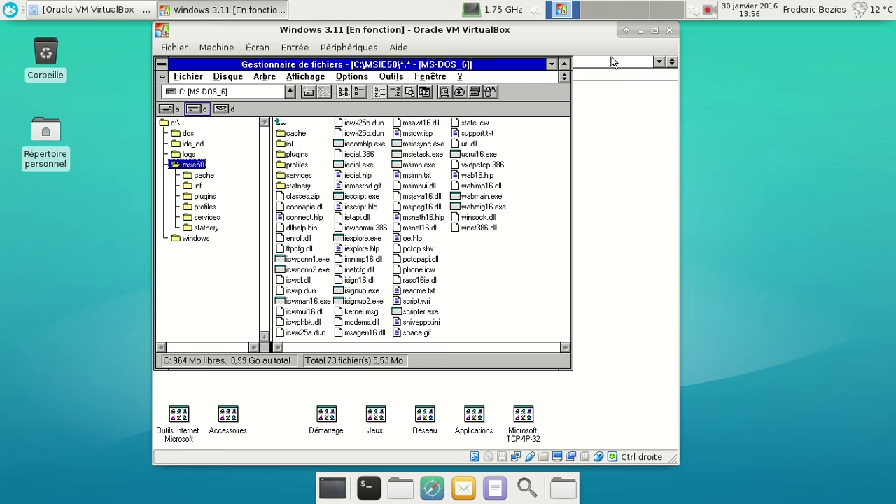
double_click(162, 66)
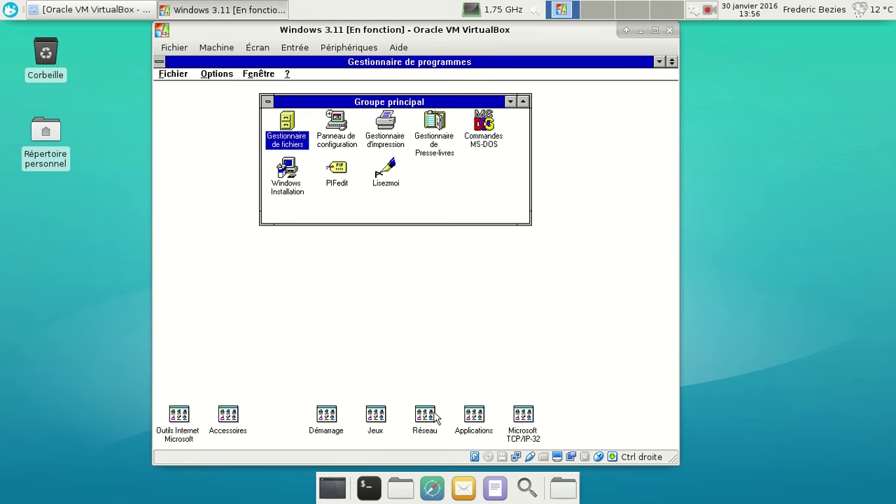
Launch Microsoft Anti-Virus (MWAV) from the Applications group, and view and dismiss its About box
click(466, 417)
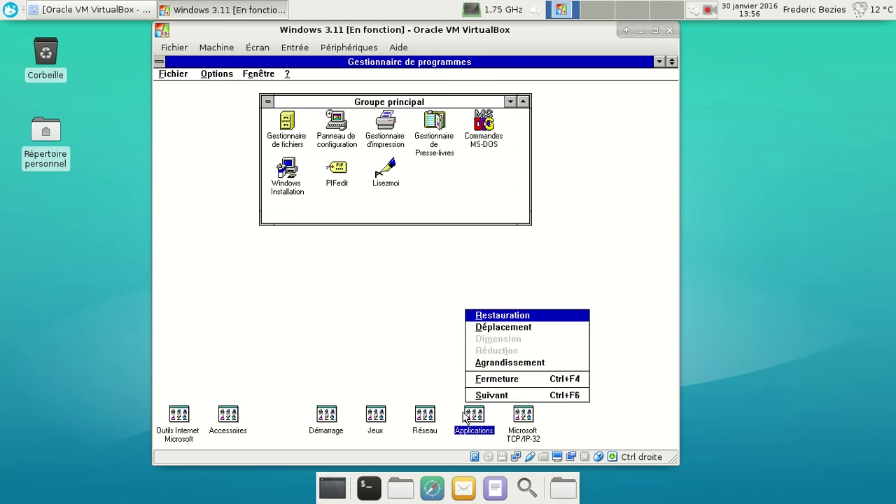
click(495, 317)
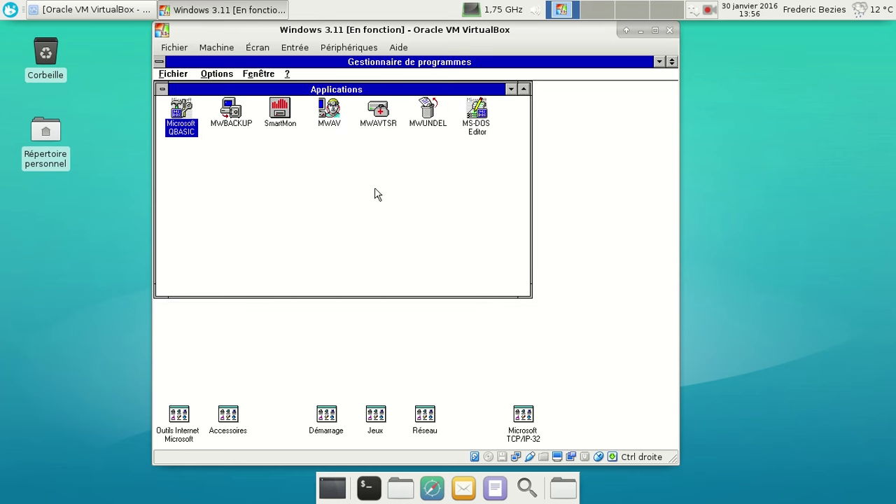
click(336, 115)
double_click(336, 115)
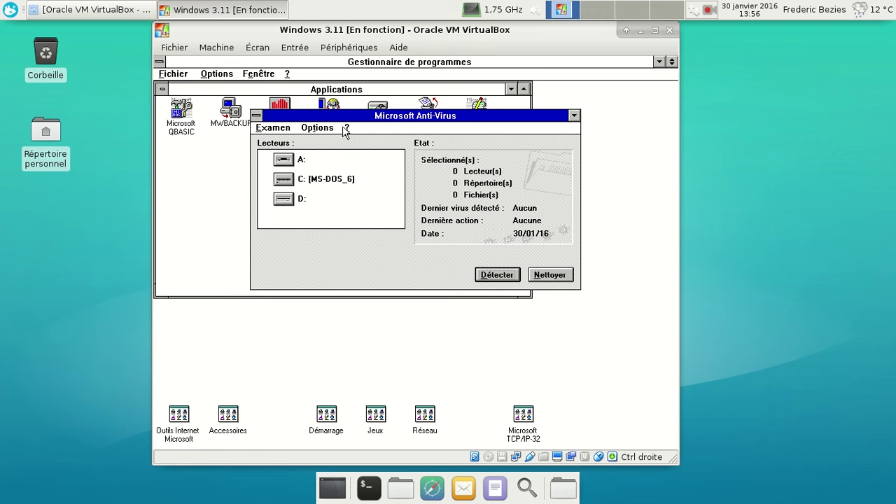
click(346, 128)
click(367, 192)
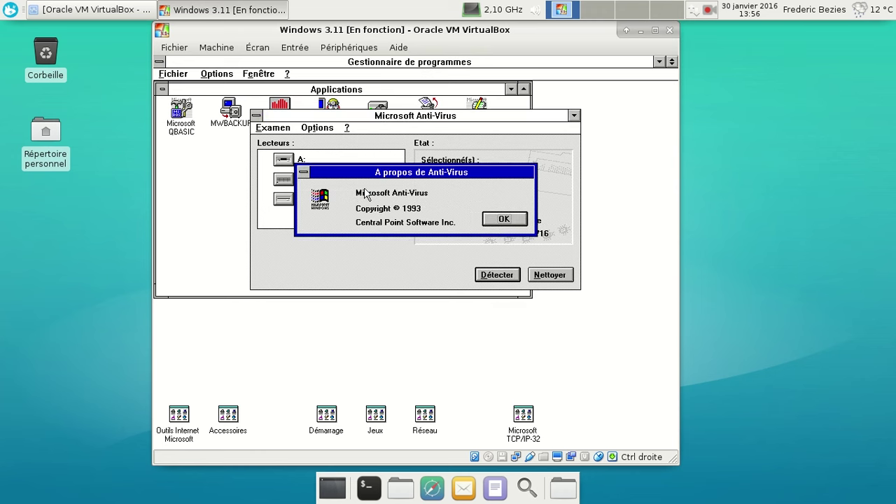
click(504, 220)
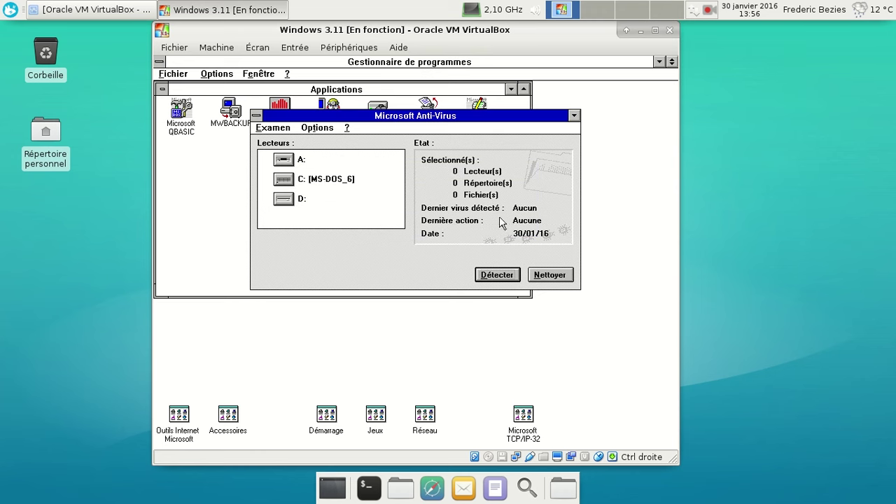
Run a virus detection scan on drive C, dismiss the scan statistics, and close Microsoft Anti-Virus
click(327, 181)
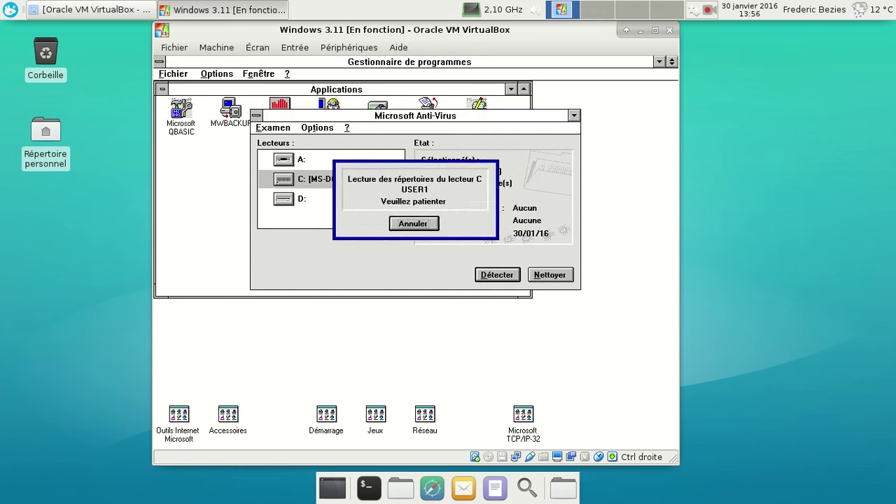
click(497, 275)
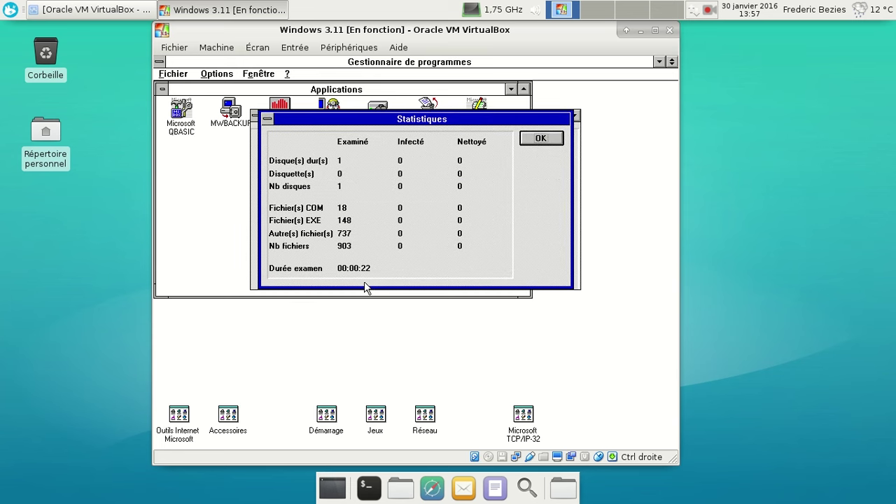
click(536, 139)
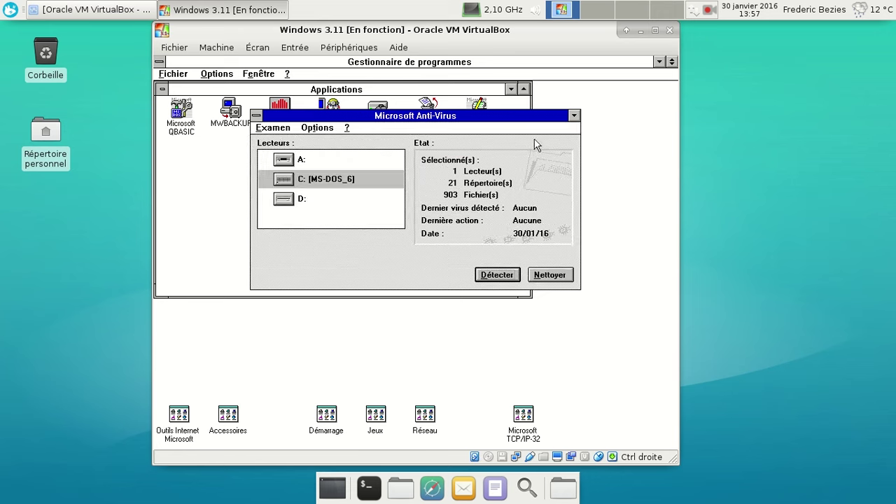
double_click(258, 116)
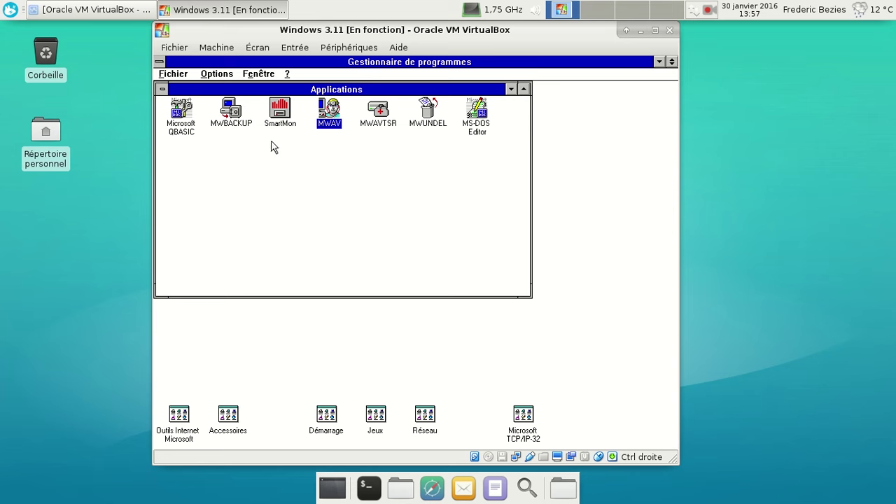
Launch SmartDrive Monitor from the Applications group, commit the cache, and close the monitor
double_click(288, 115)
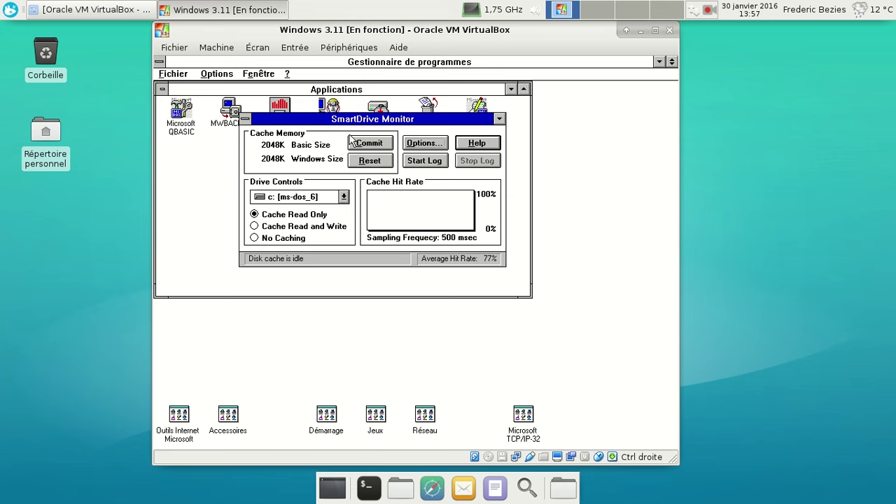
click(369, 146)
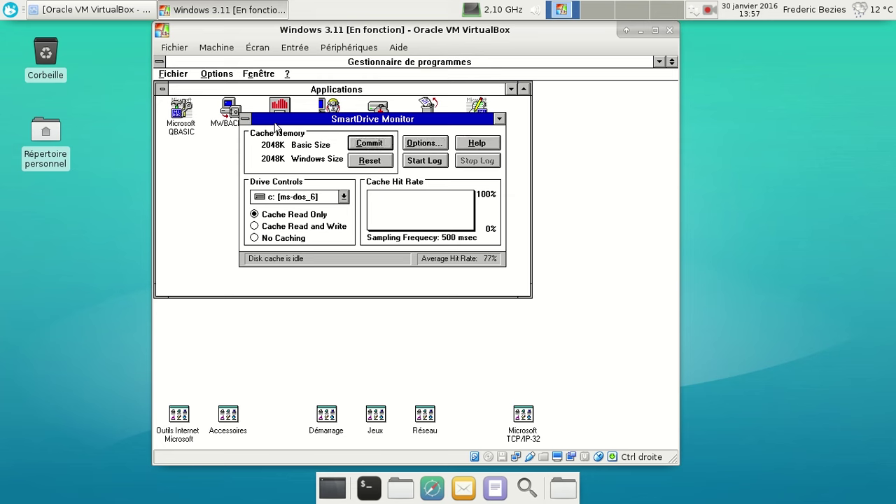
click(245, 119)
click(252, 160)
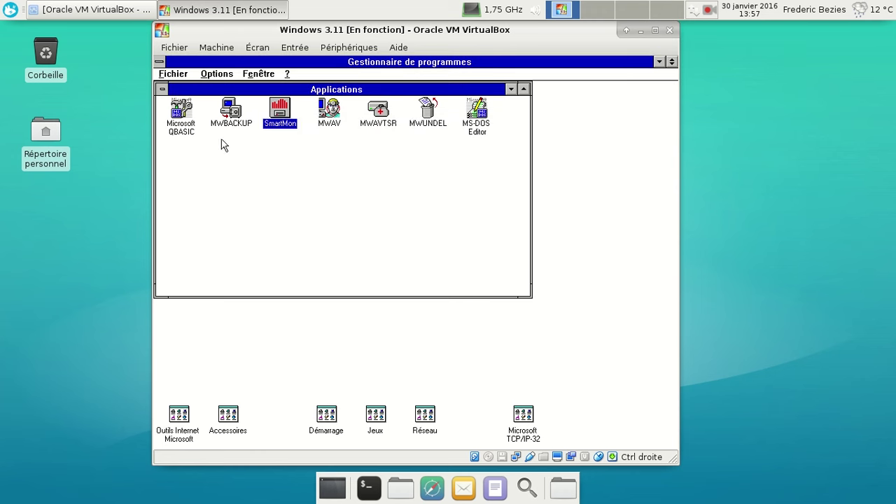
Launch Microsoft QBASIC, look at its introductory guide and empty editor, and quit the program
double_click(192, 133)
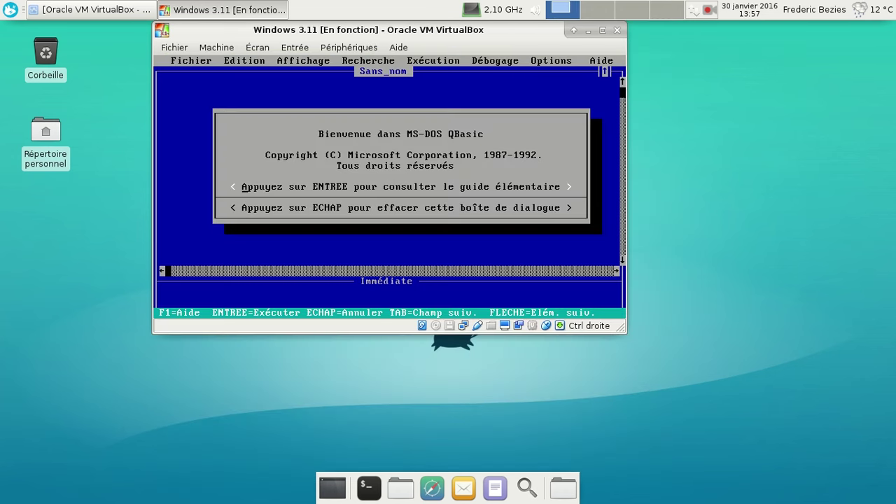
key(Return)
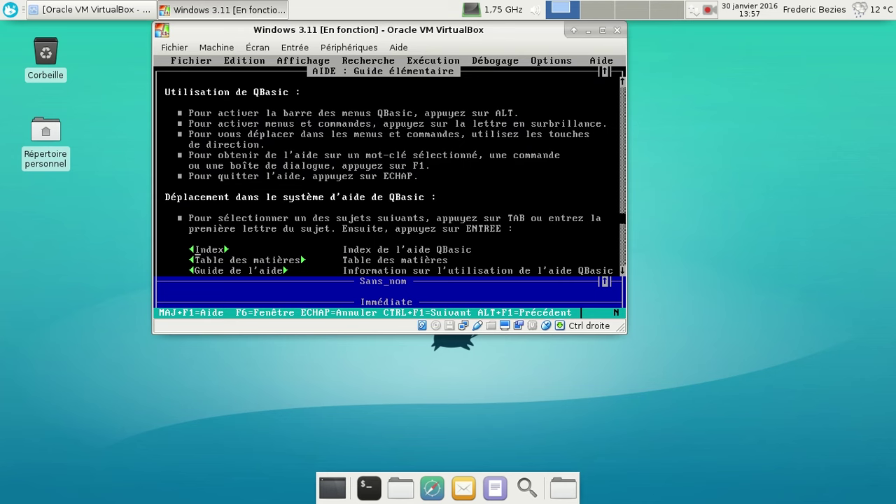
key(alt+f)
key(q)
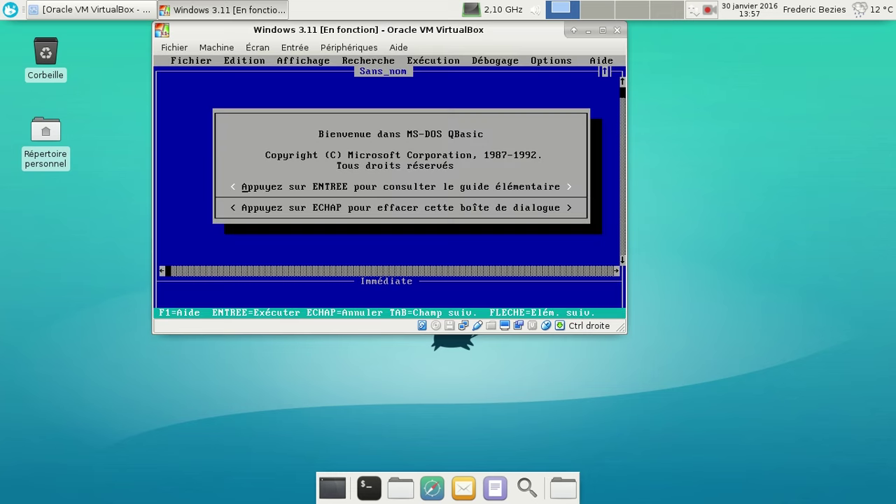
key(Escape)
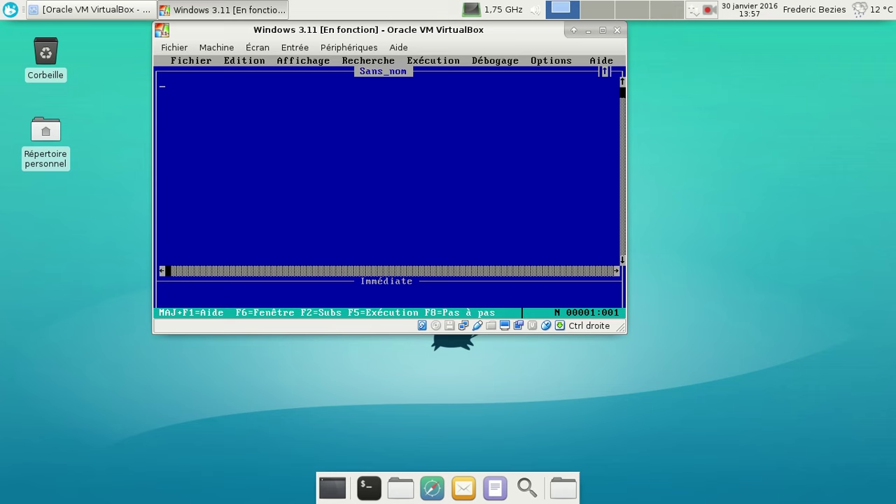
key(alt+f)
key(q)
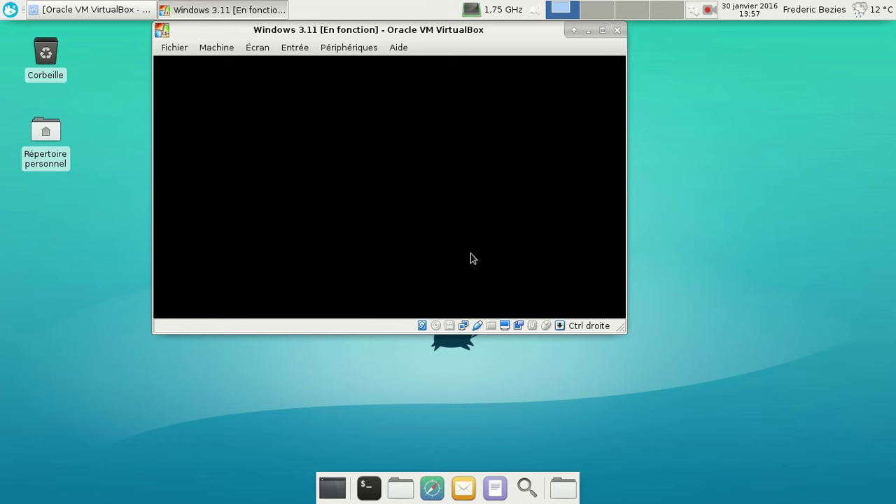
Reset the Windows 3.11 virtual machine and confirm the restart
key(ctrl+r)
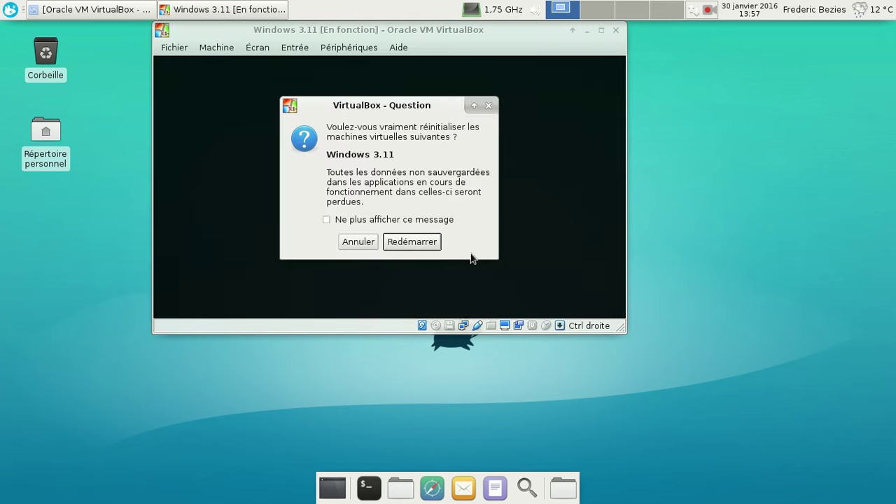
key(Return)
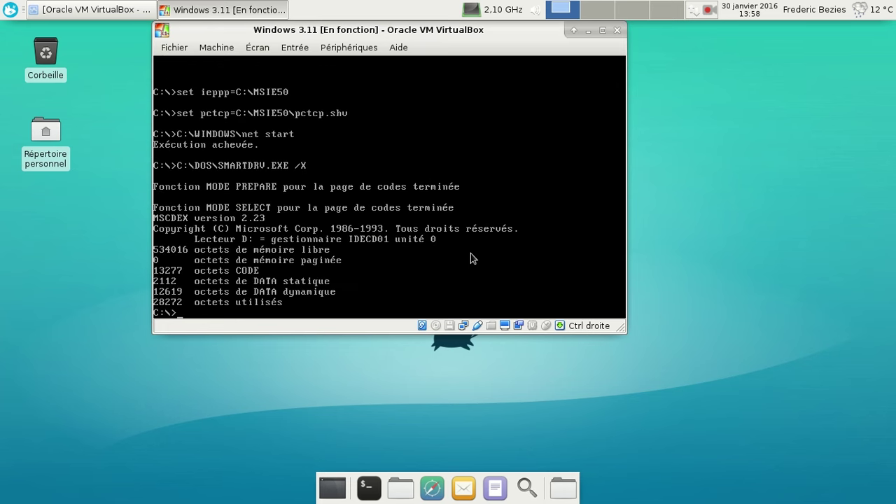
Start Windows from the DOS prompt with the win command and log on with the account password
text(win)
key(Return)
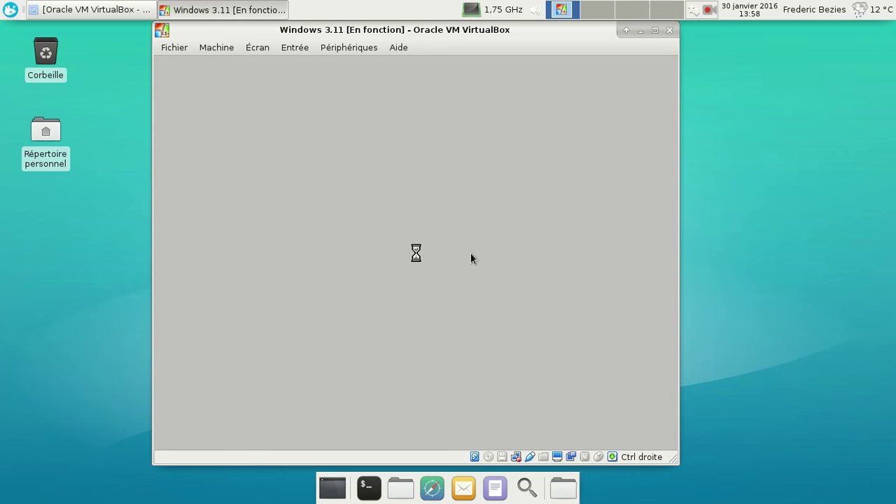
text(********)
key(Return)
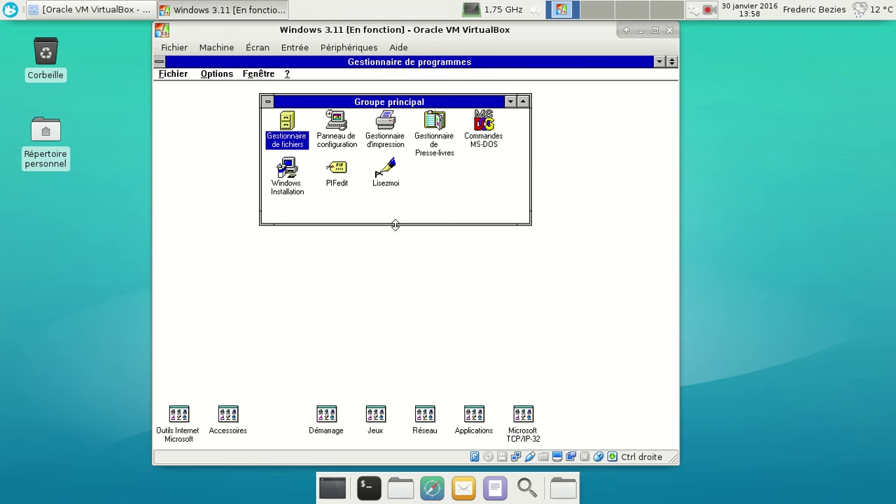
Close the Groupe principal window, and view and close the Microsoft TCP/IP-32 group
double_click(265, 103)
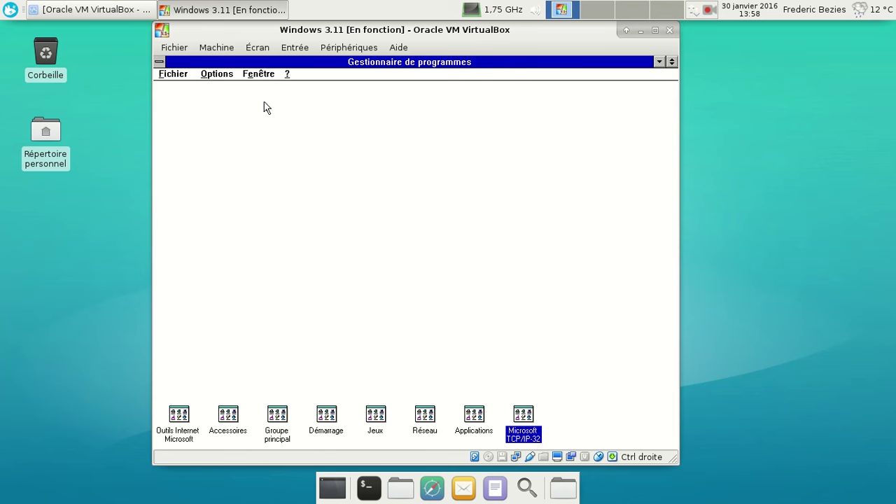
double_click(530, 420)
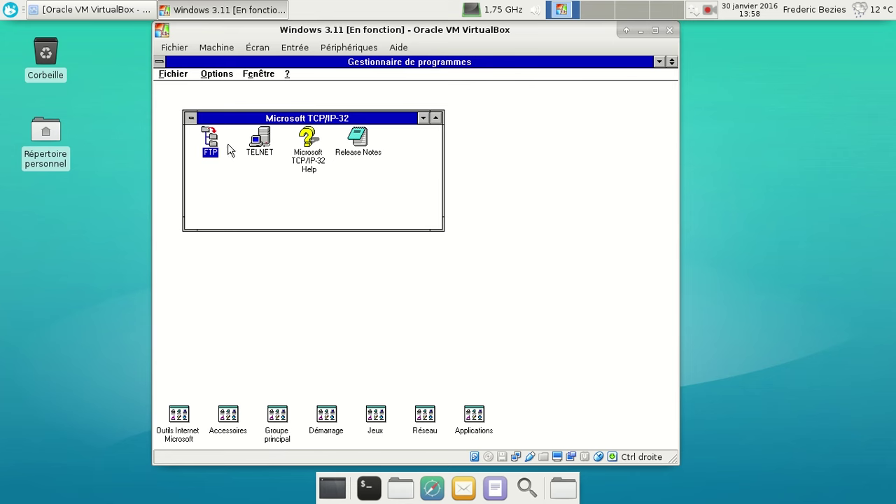
double_click(191, 117)
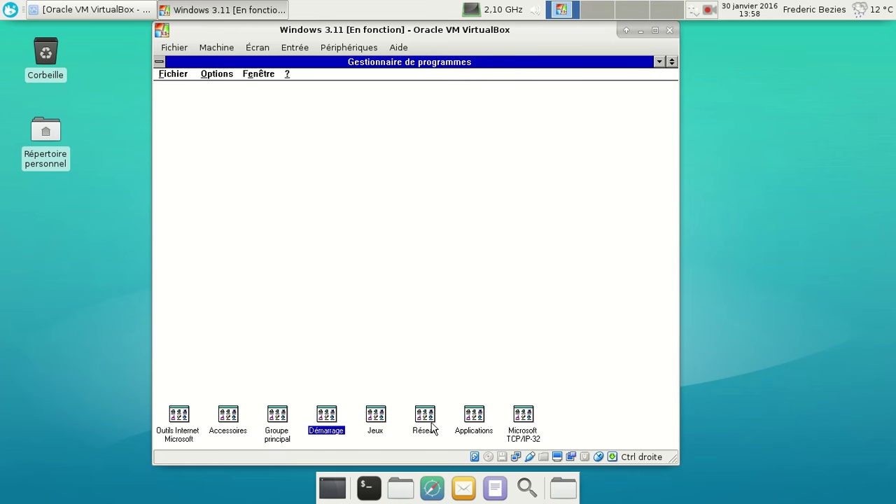
Open Windows Installation from the Groupe principal group, examine the network settings and installed network drivers, and close the tool
double_click(276, 417)
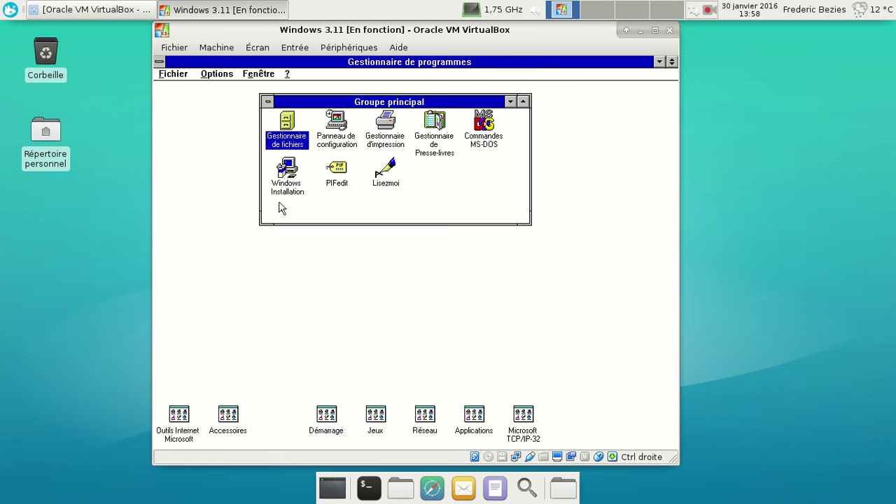
double_click(290, 175)
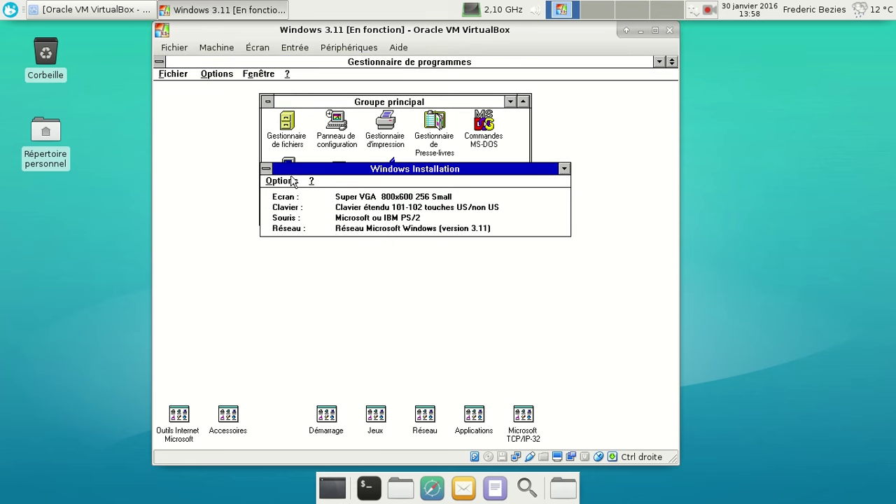
click(281, 182)
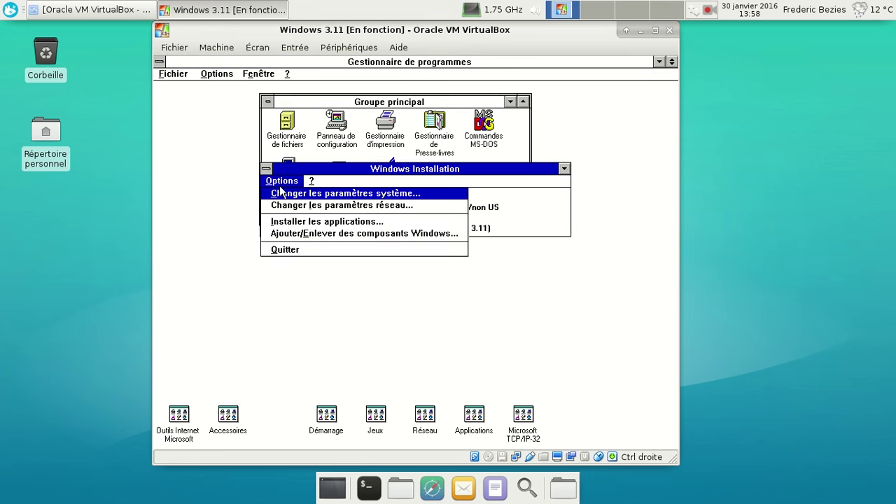
click(285, 206)
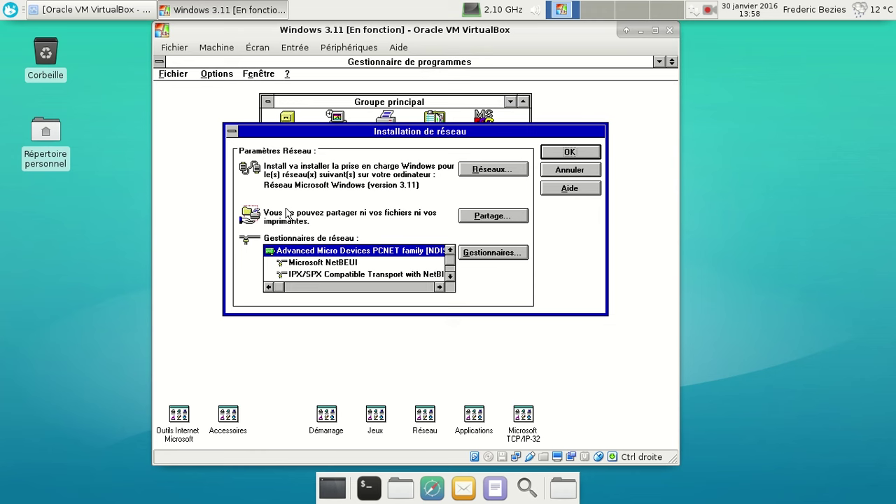
click(449, 276)
click(450, 277)
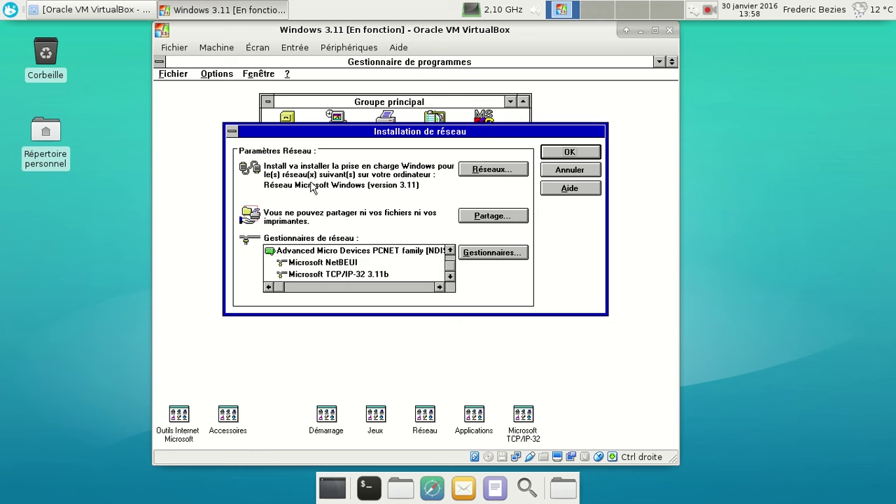
double_click(232, 131)
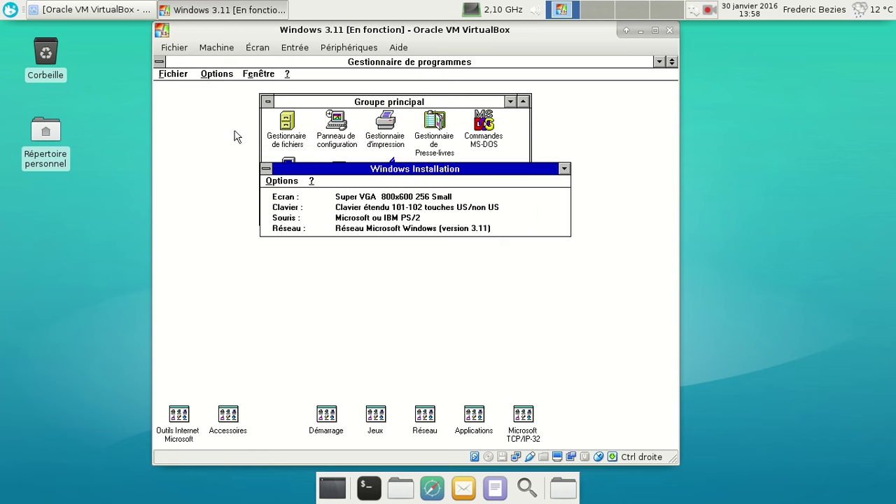
double_click(266, 168)
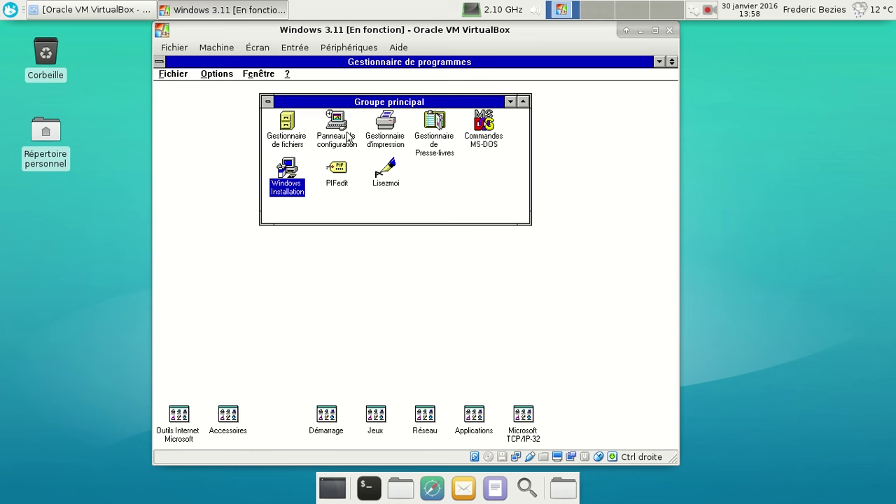
Open and enlarge the Panneau de configuration window, and clear the history folder in its Internet properties
double_click(347, 138)
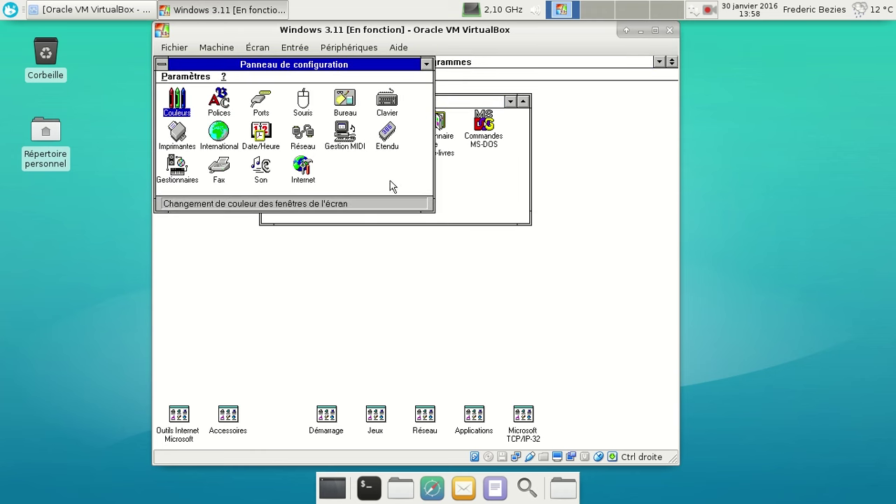
drag(430, 211, 563, 295)
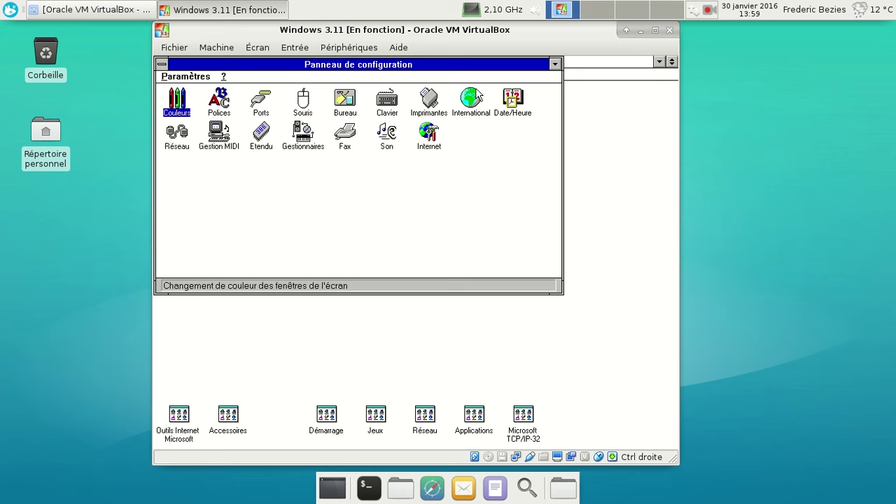
double_click(425, 126)
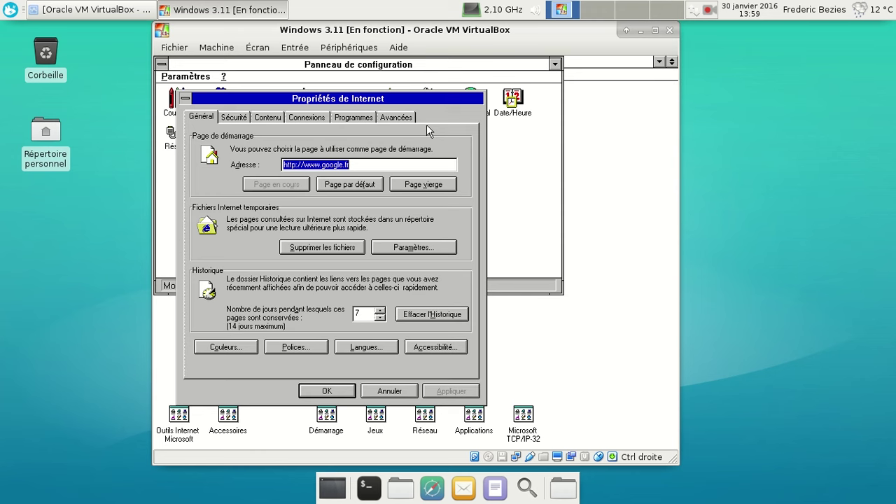
click(429, 316)
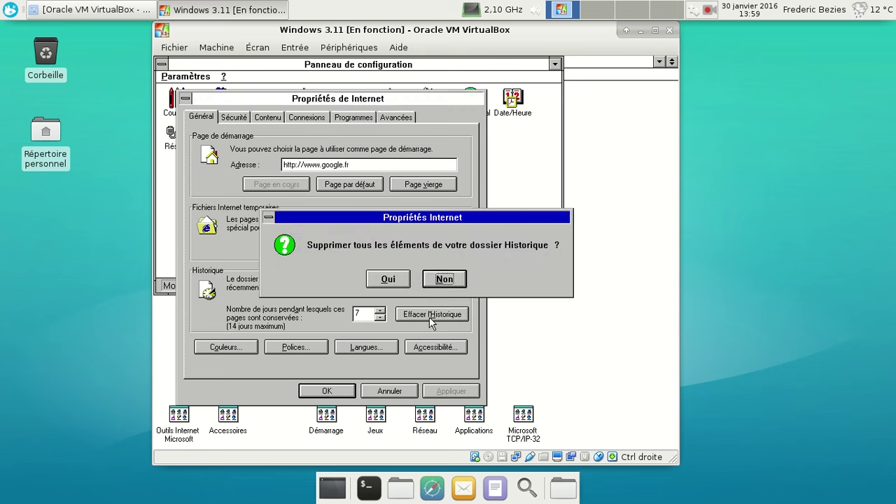
click(407, 283)
Examine the security, content, connection, program and advanced settings in the Internet properties, and close the dialog with OK
click(235, 117)
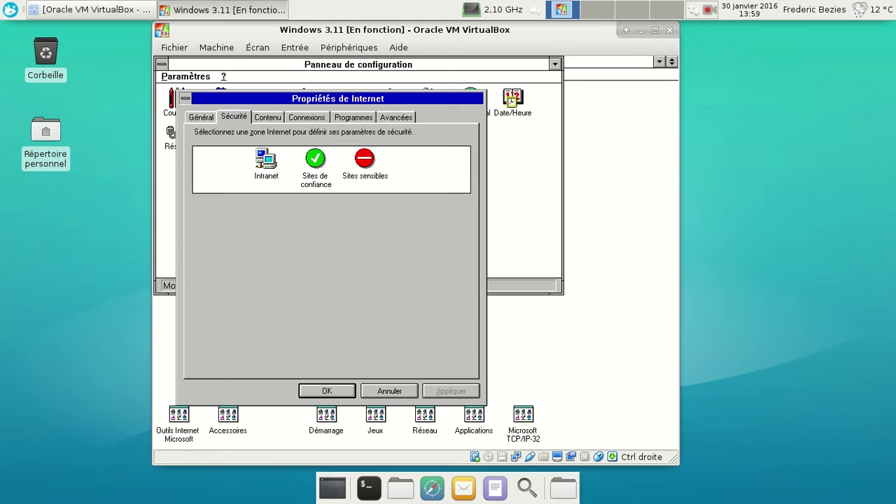
click(274, 119)
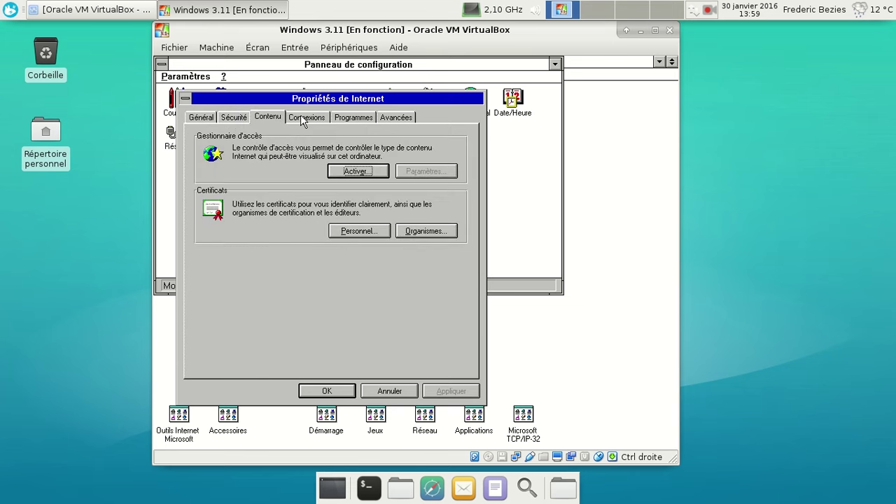
click(303, 119)
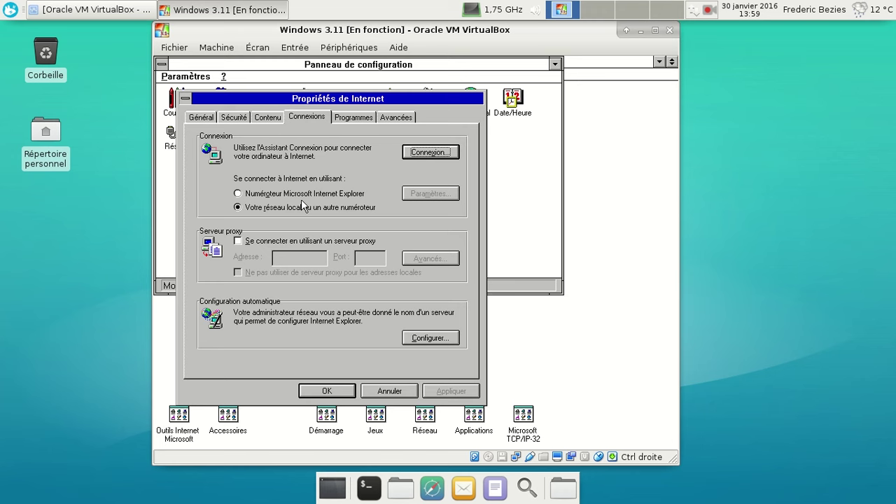
click(351, 118)
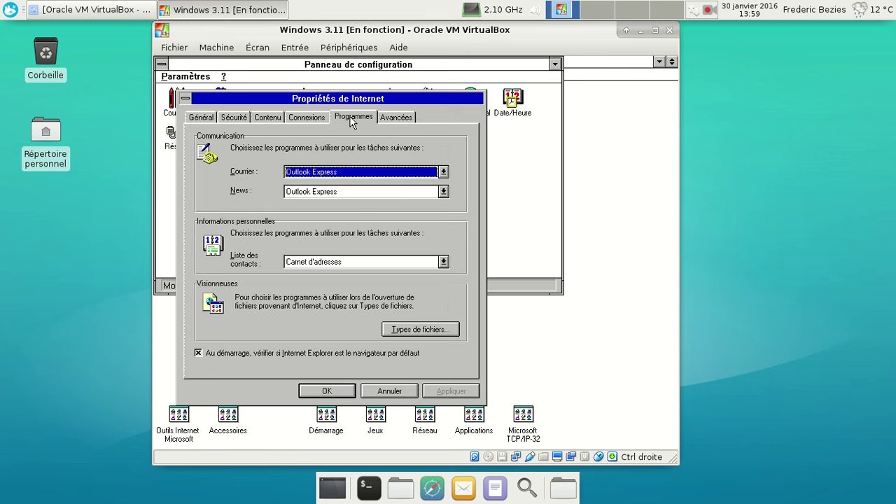
click(393, 119)
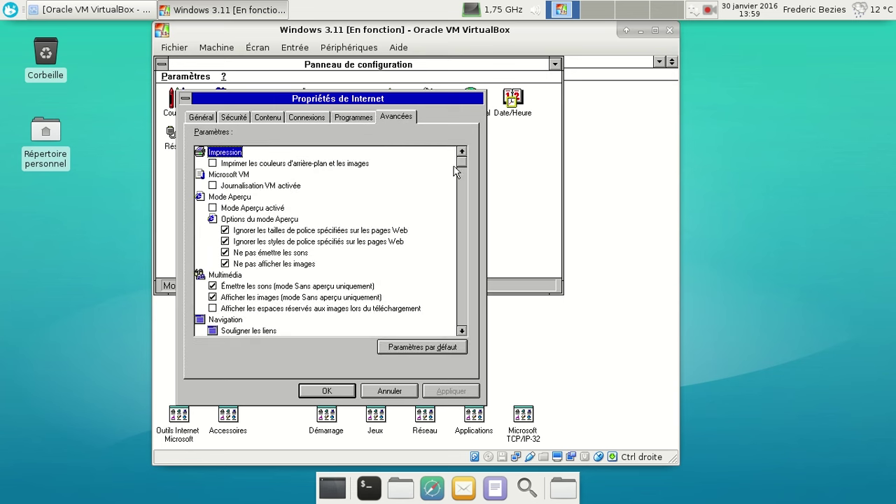
click(462, 330)
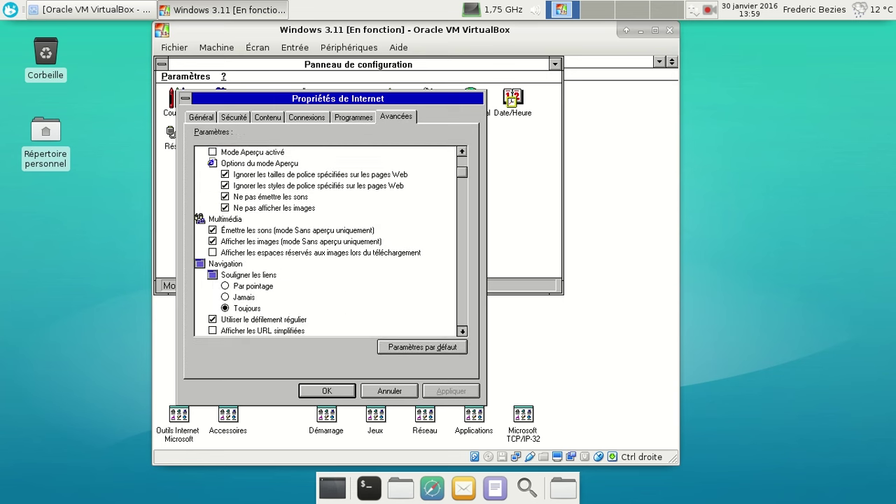
click(462, 331)
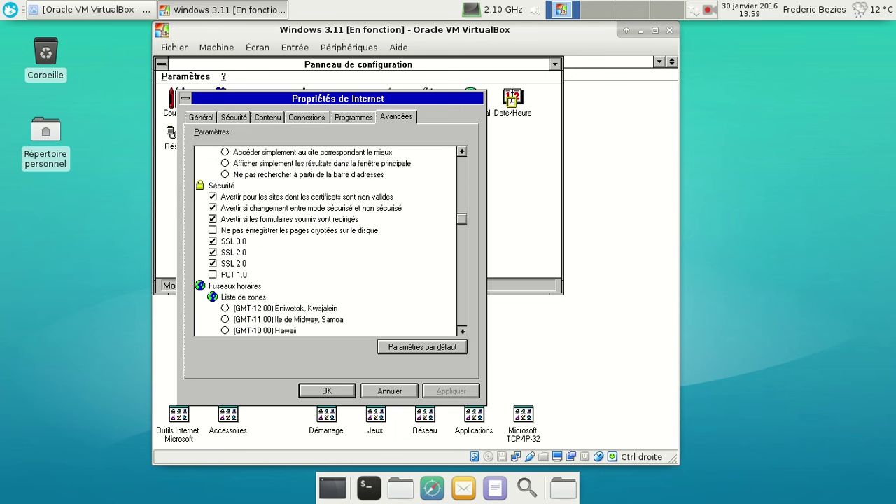
click(462, 330)
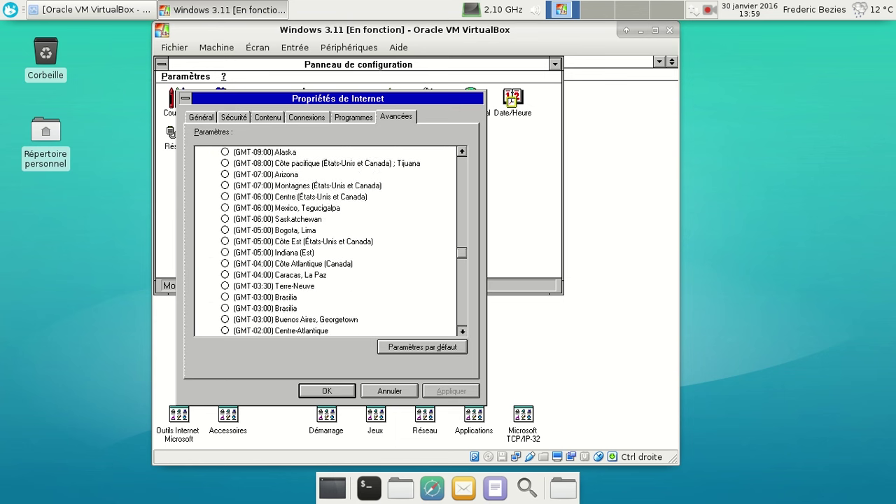
click(462, 330)
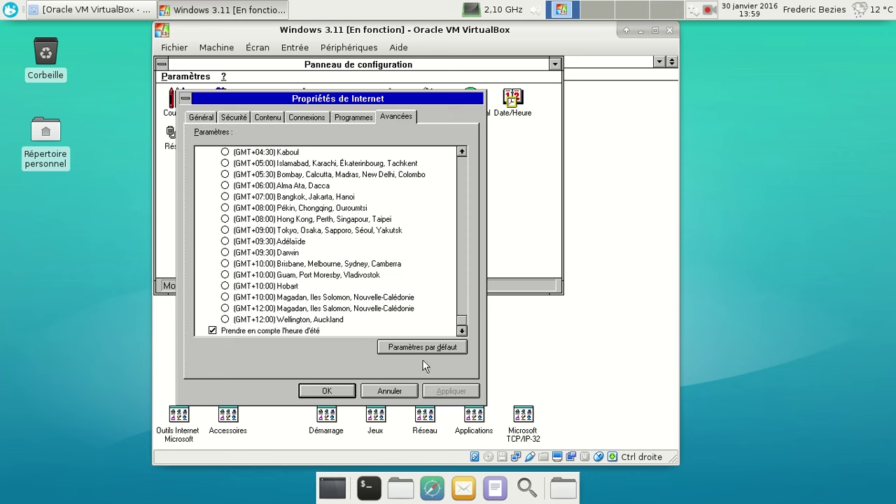
click(327, 391)
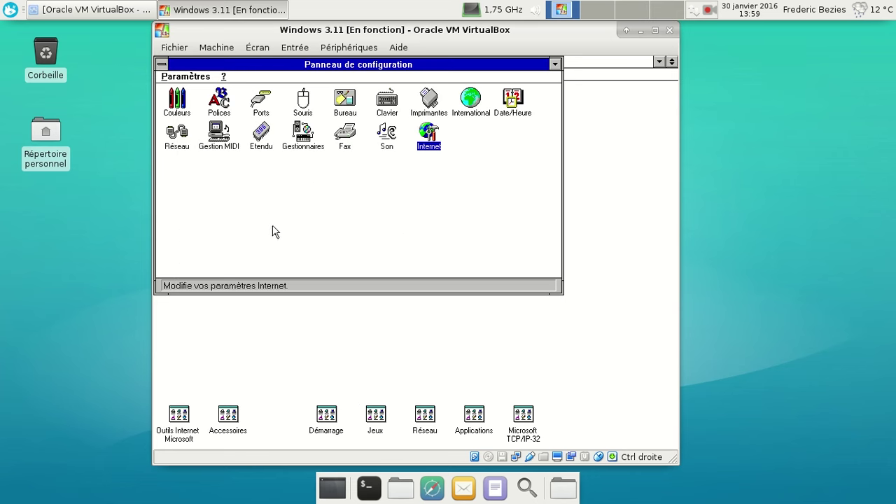
View and close the Etendu (386 enhanced) settings and the Couleurs settings in the control panel
double_click(261, 143)
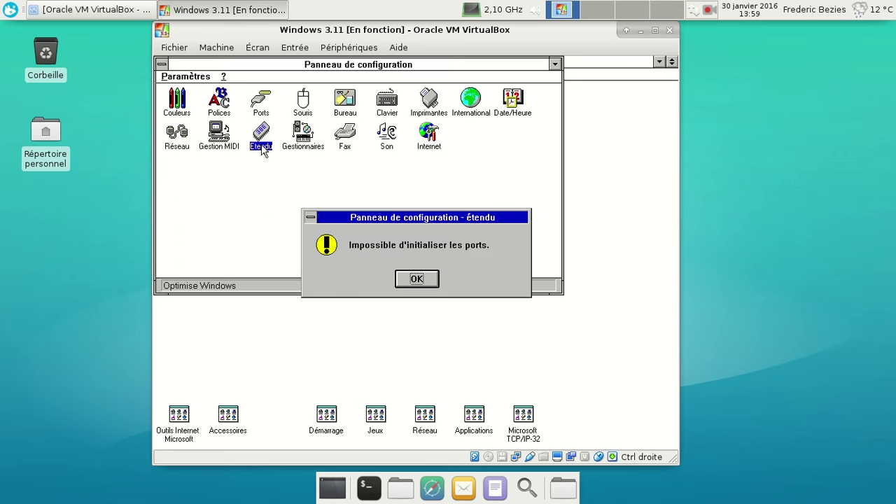
click(417, 279)
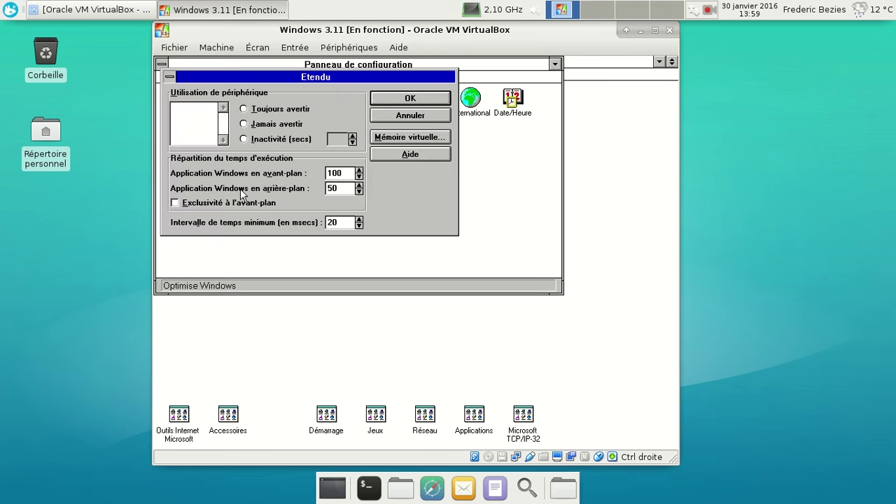
double_click(170, 77)
click(175, 115)
double_click(175, 113)
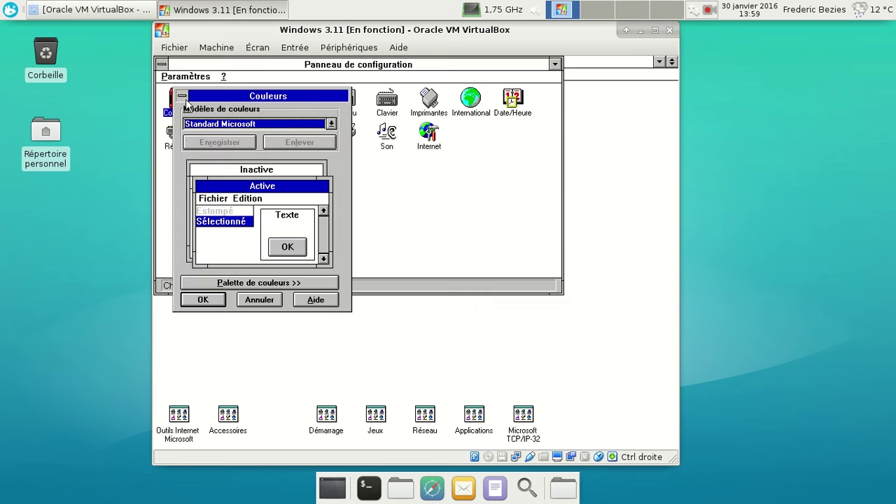
double_click(183, 96)
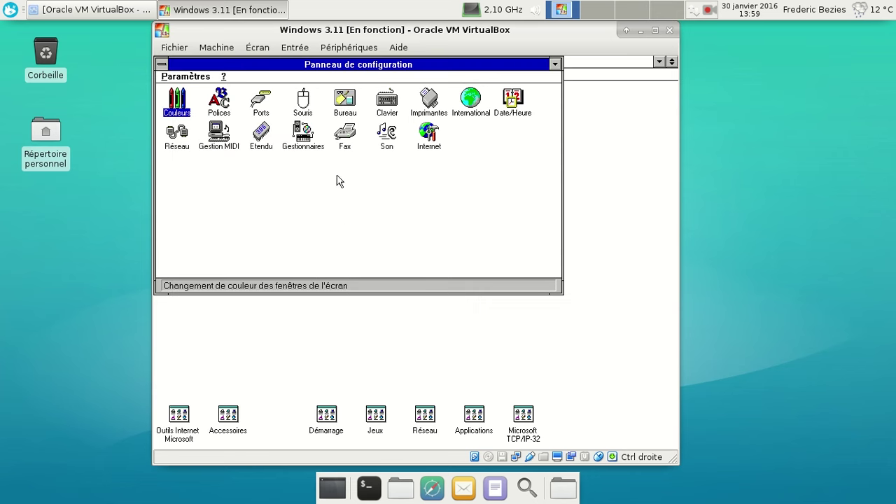
View and close the Souris (mouse) settings and the Clavier (keyboard) settings
click(308, 114)
double_click(303, 99)
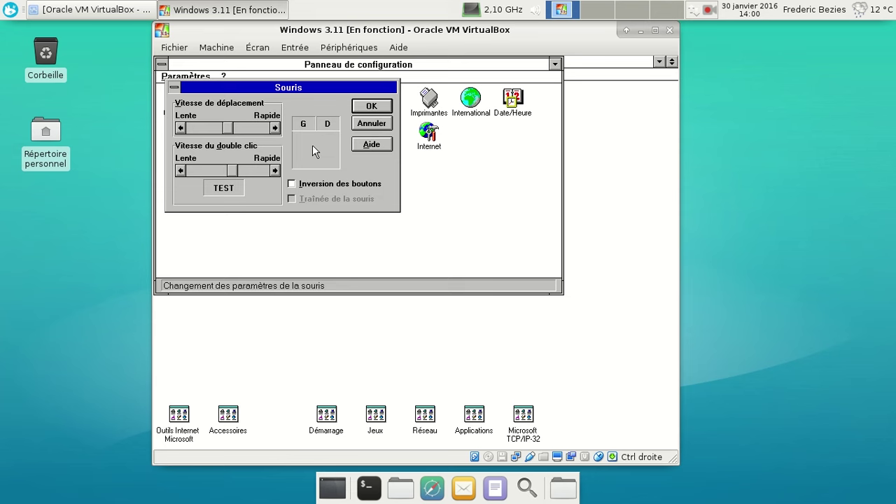
click(371, 106)
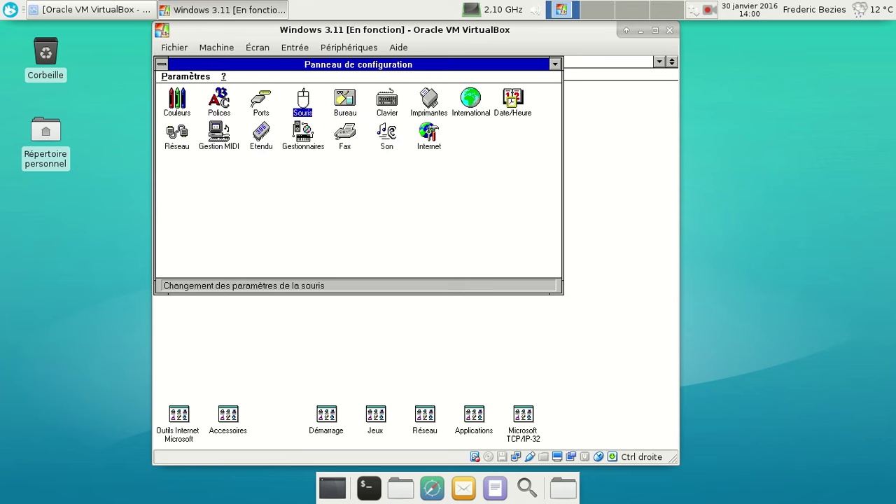
double_click(387, 105)
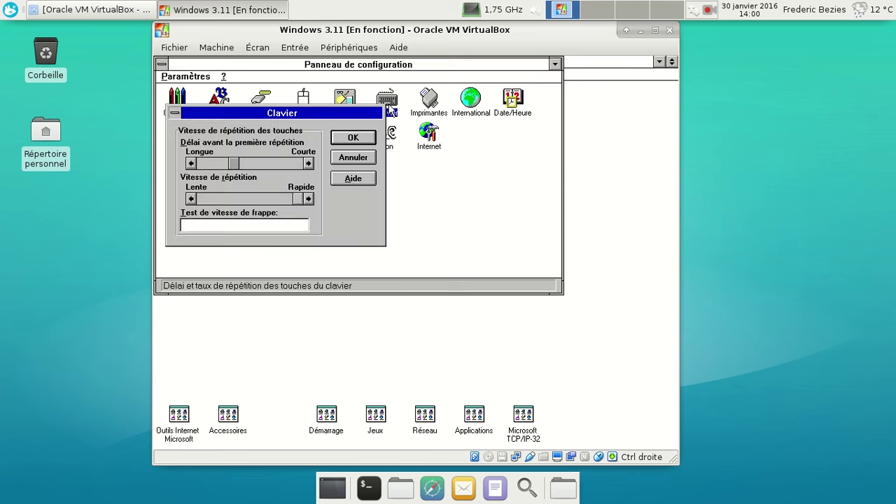
double_click(175, 113)
Examine the International settings for country, language, date and currency formats twice, closing the dialog each time
double_click(471, 105)
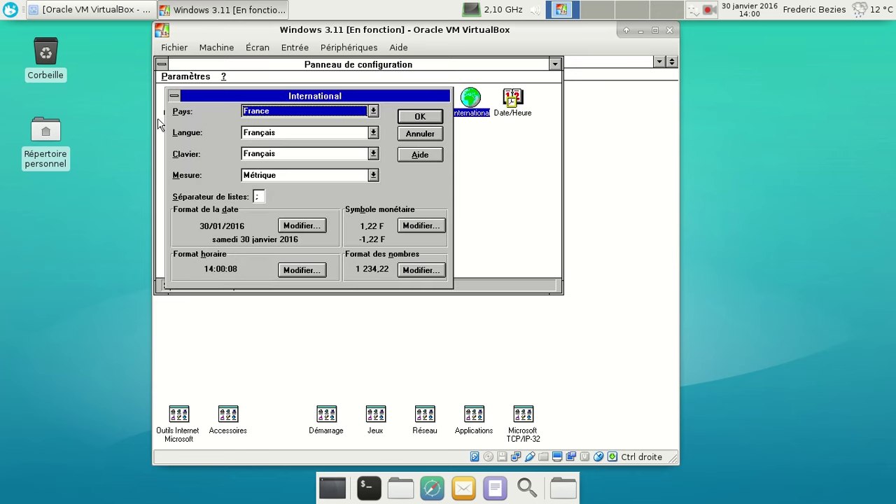
double_click(174, 95)
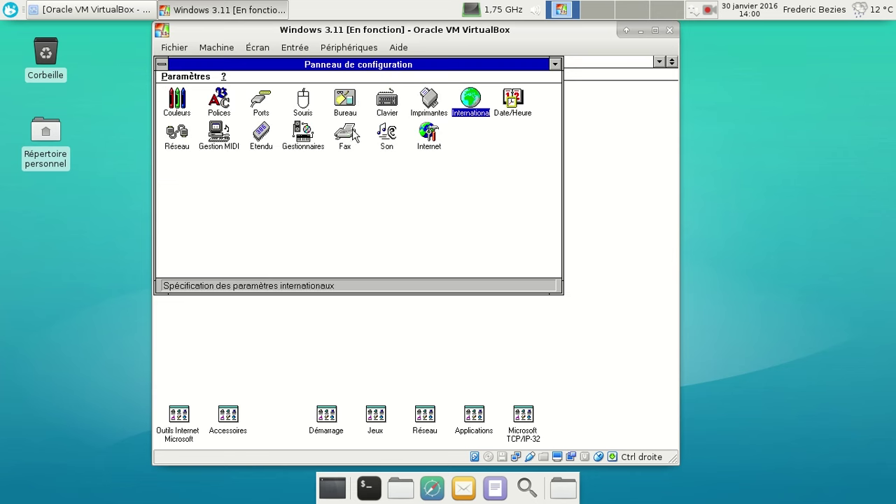
double_click(471, 103)
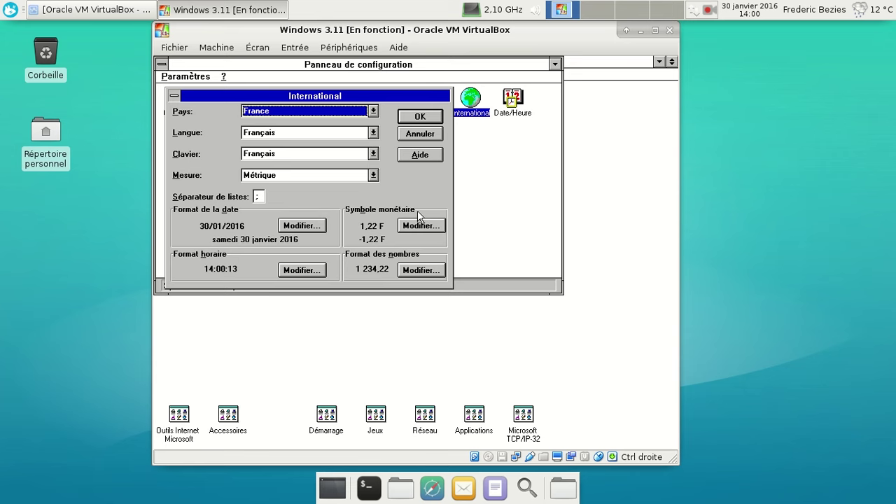
click(175, 96)
click(185, 120)
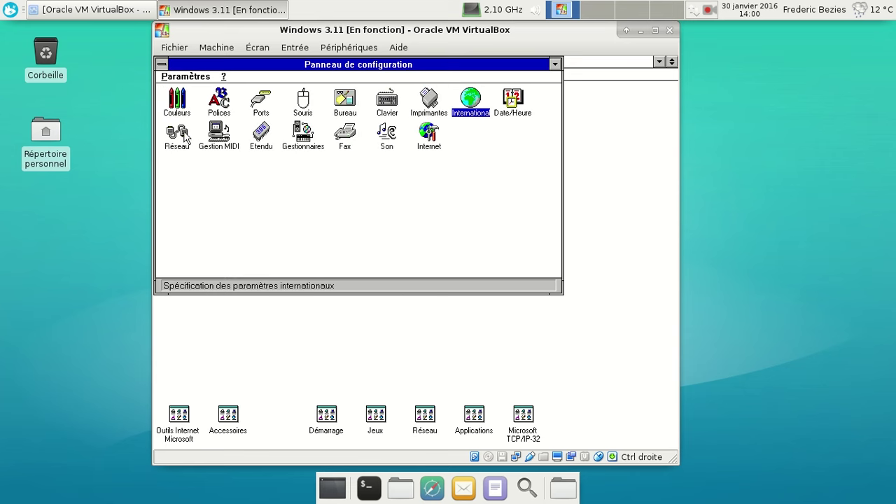
View and close the Réseau (network) settings, and open the list of installed drivers in Gestionnaires
double_click(177, 133)
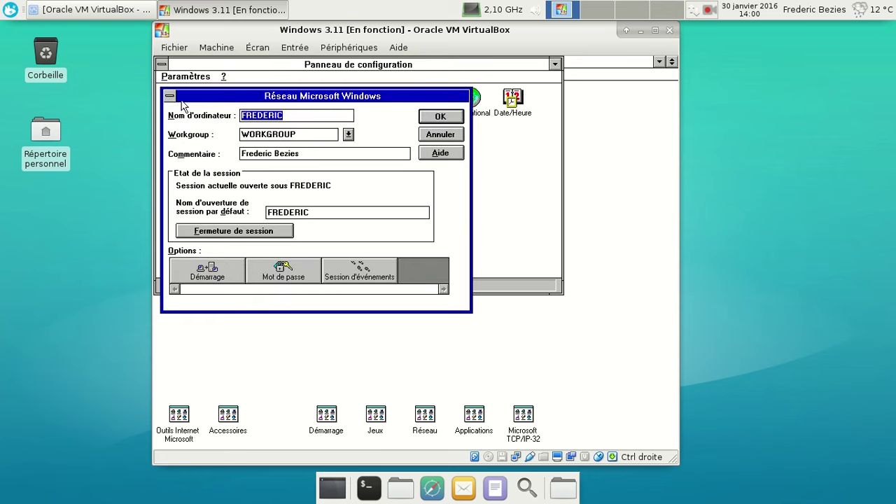
double_click(168, 97)
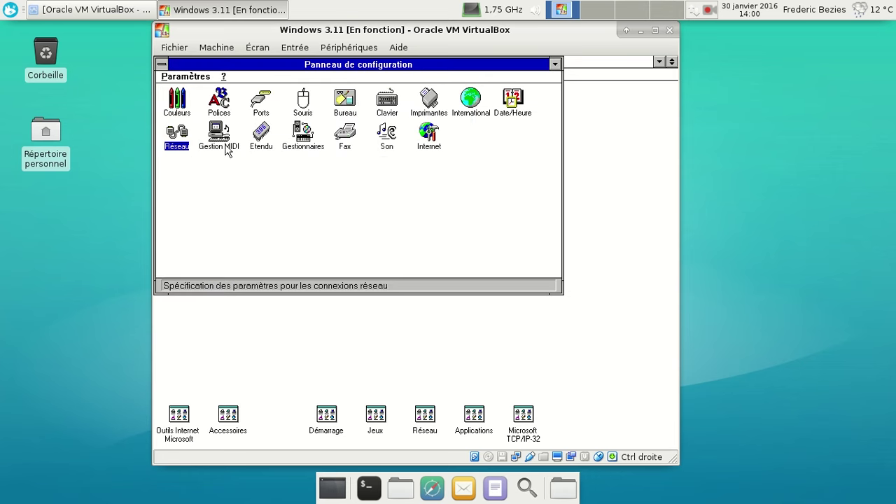
double_click(308, 144)
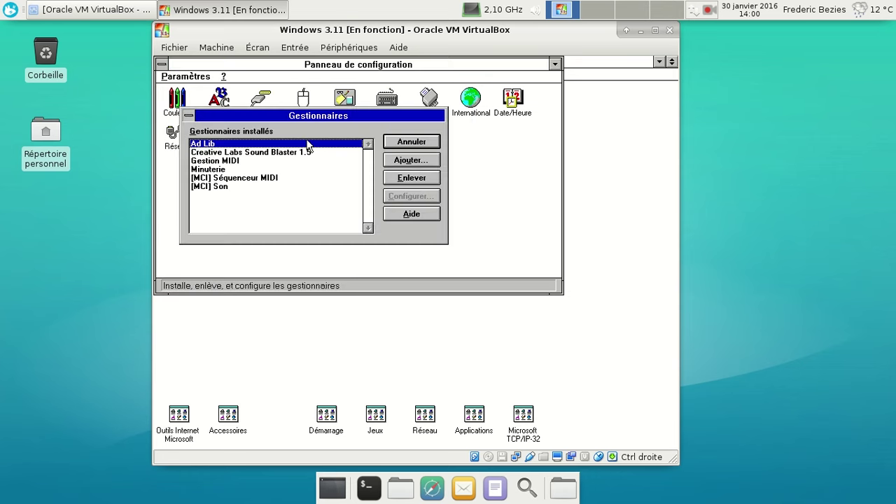
Select the Creative Labs Sound Blaster 1.5 driver among the installed drivers, and close Gestionnaires
click(260, 153)
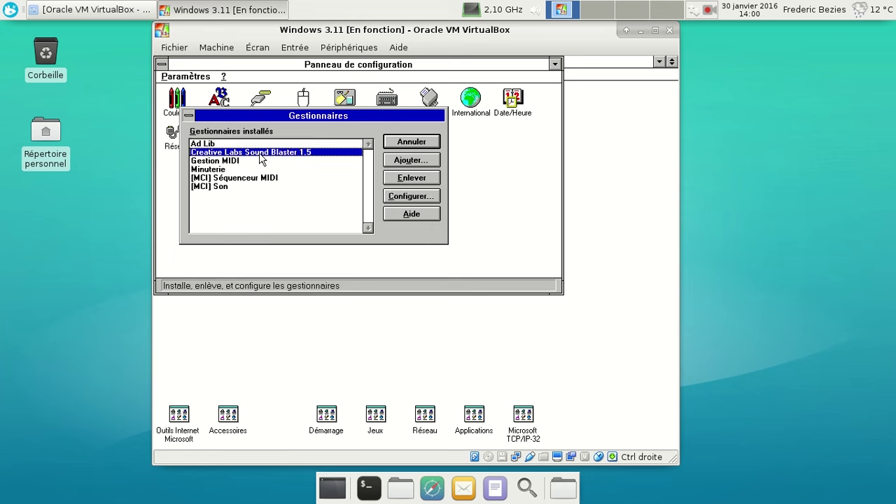
double_click(188, 114)
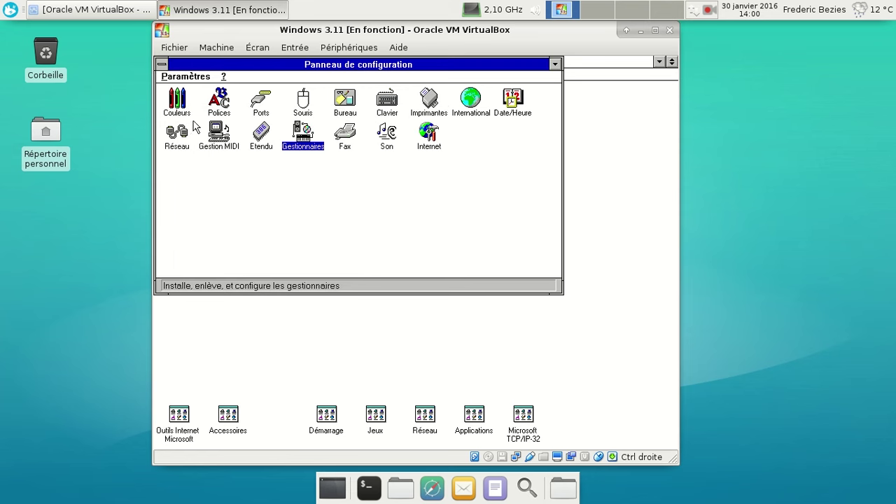
Open the Son settings and look through the sound files available for the Démarrage de Windows event
double_click(391, 142)
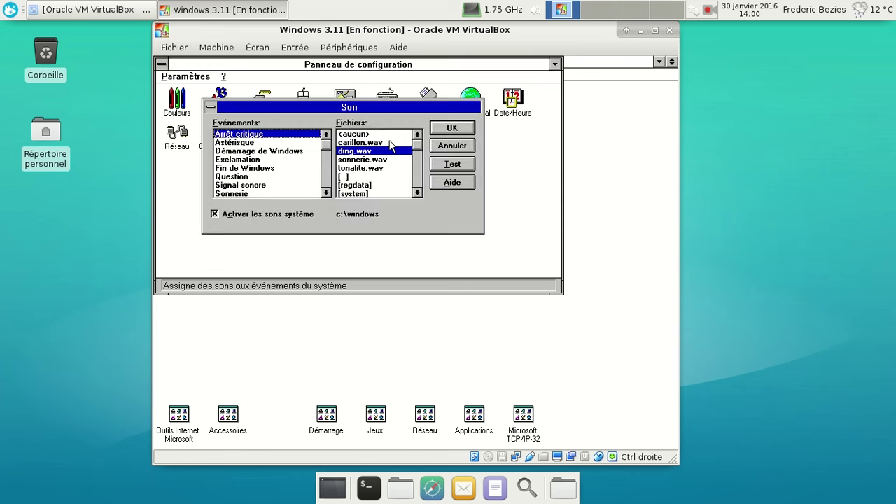
click(288, 151)
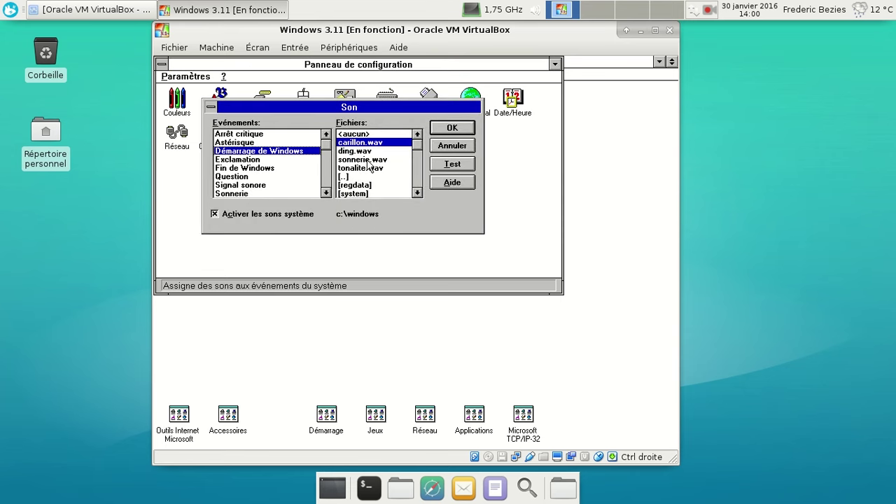
click(417, 193)
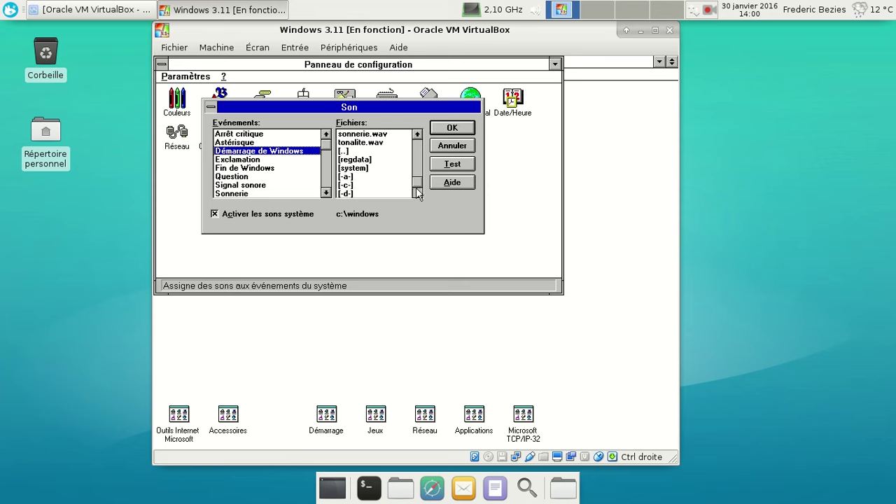
click(417, 134)
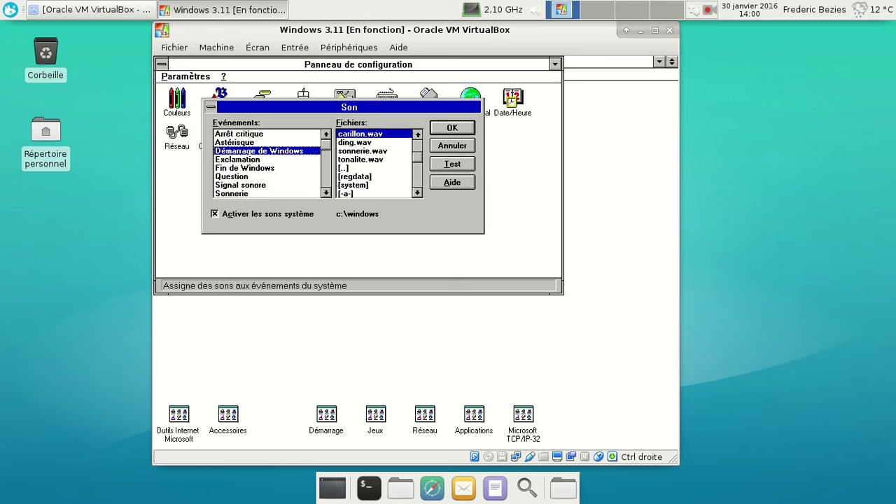
click(418, 134)
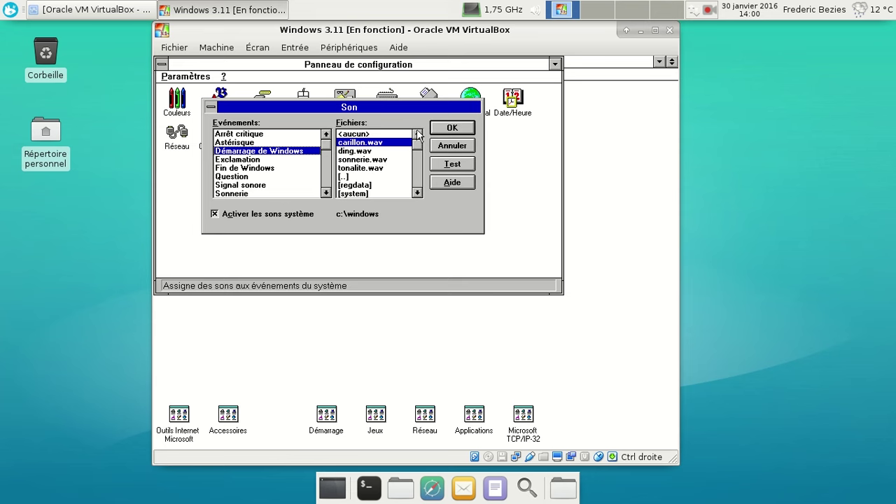
Test the Exclamation event with ding.wav and tonalite.wav, and the sounds assigned to Fin de Windows and Arrêt critique
click(285, 161)
click(448, 165)
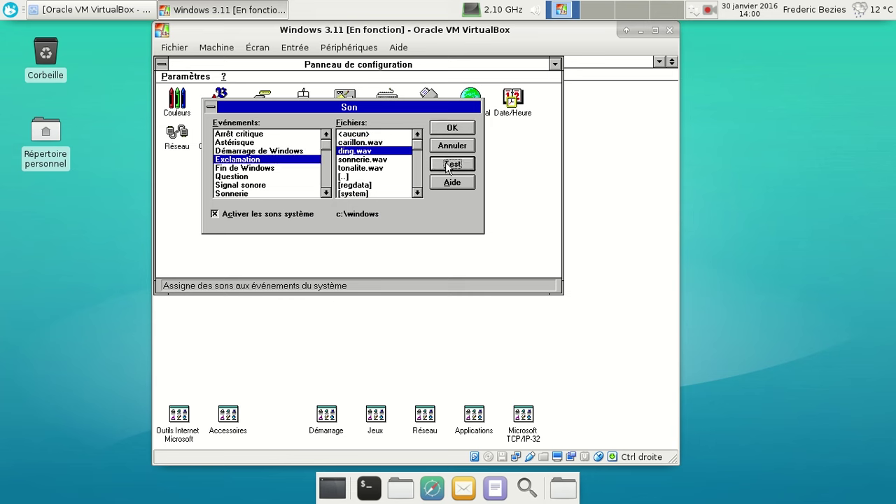
click(389, 168)
click(444, 169)
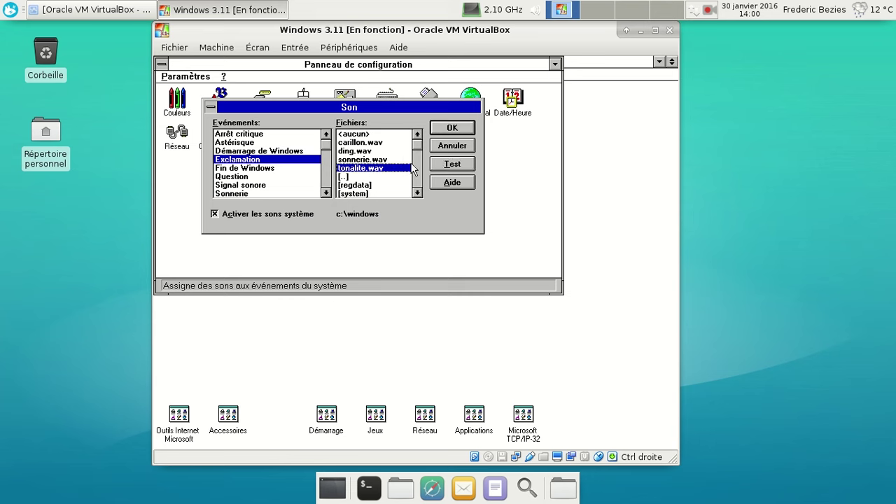
click(276, 169)
click(449, 168)
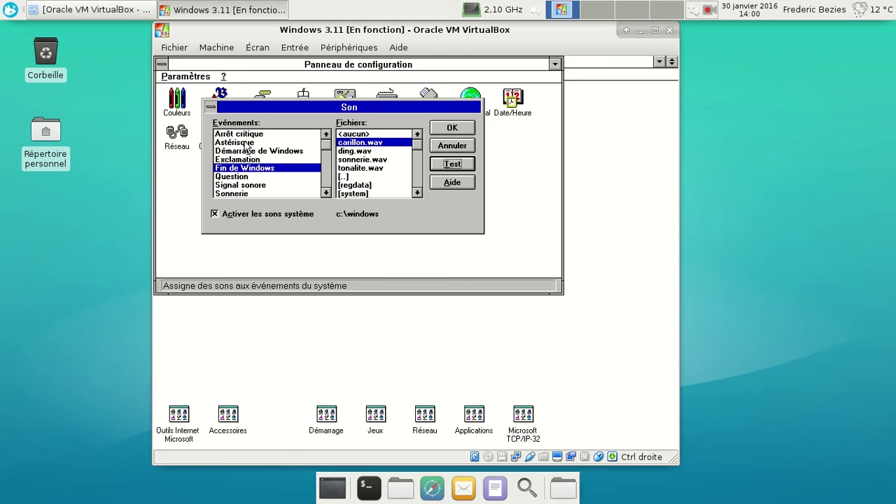
click(244, 136)
click(451, 164)
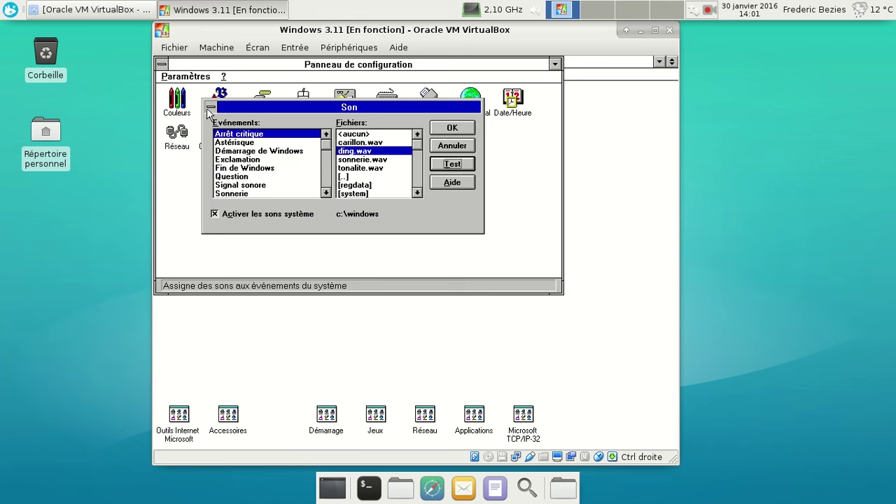
Close the Son settings, the control panel and the Groupe principal window
double_click(210, 108)
double_click(165, 65)
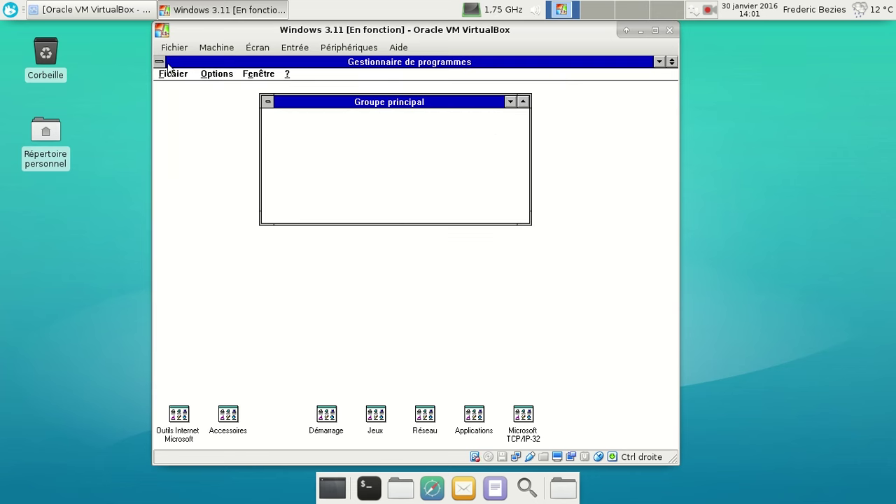
double_click(267, 102)
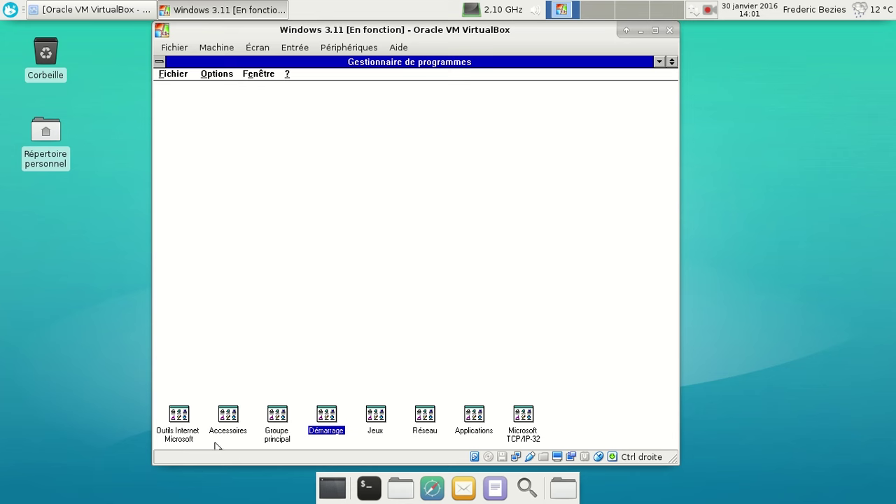
Open the Accessoires group, enlarge its window to show every icon, and view and close the Horloge
double_click(230, 414)
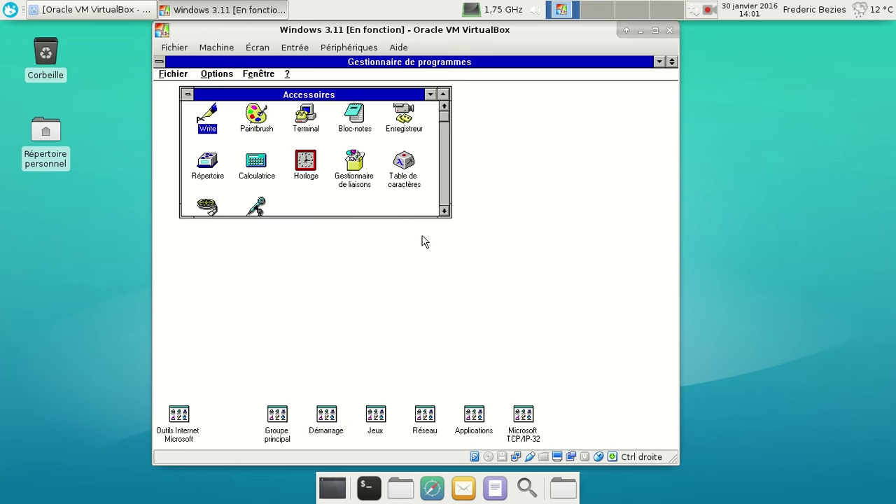
drag(449, 217, 528, 264)
double_click(207, 163)
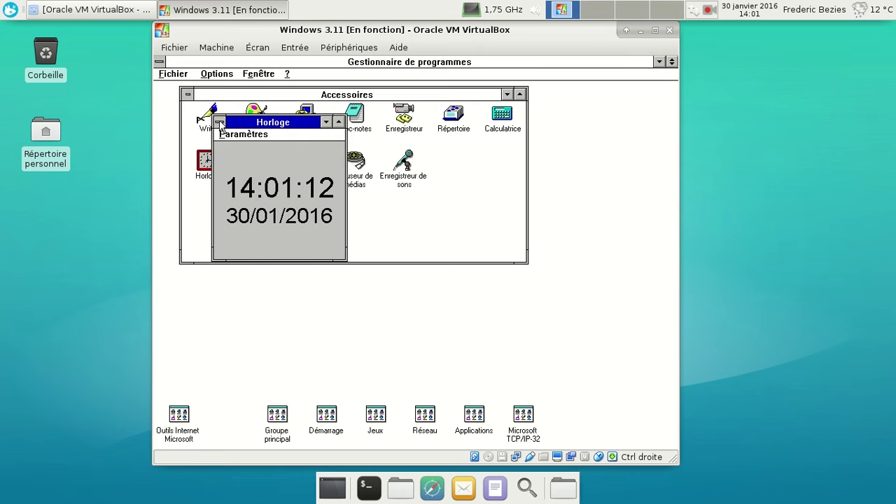
double_click(220, 124)
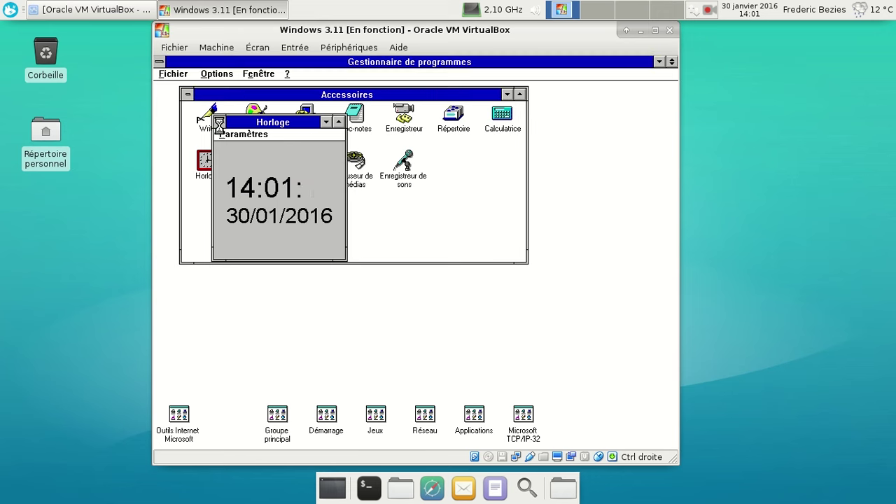
Open Diffuseur de médias, view its version information, and close the program
double_click(369, 175)
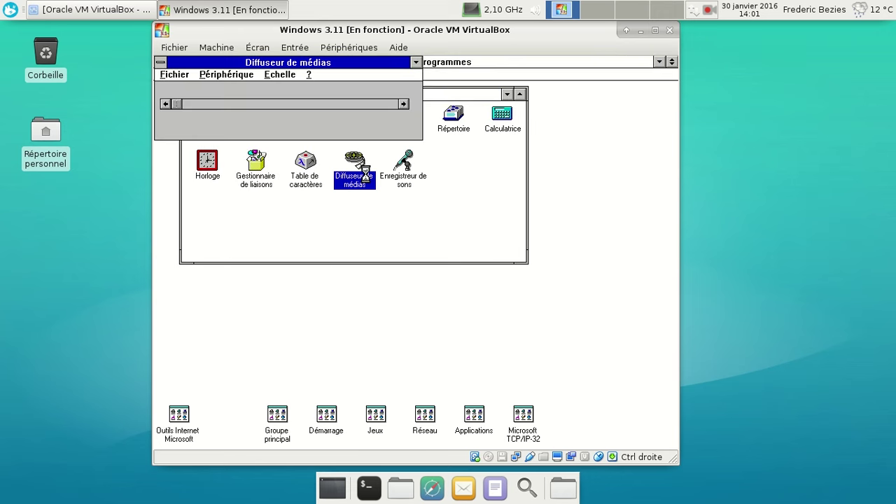
click(312, 75)
click(332, 128)
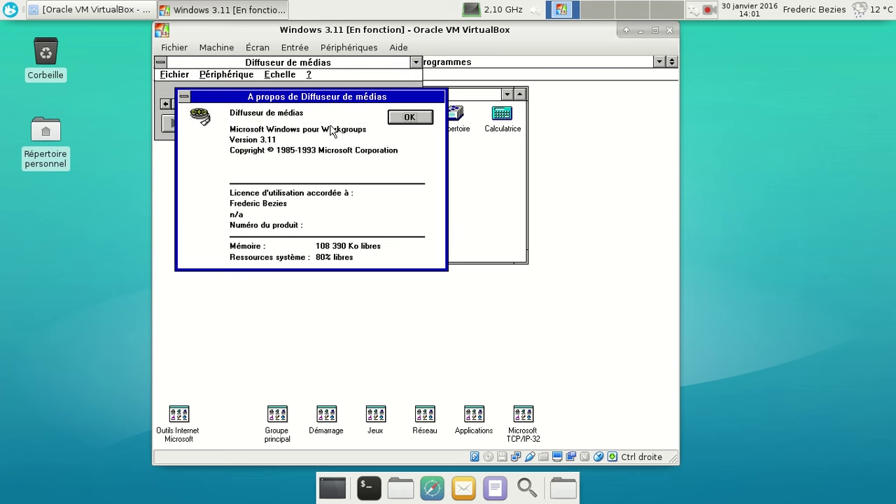
double_click(184, 96)
double_click(161, 61)
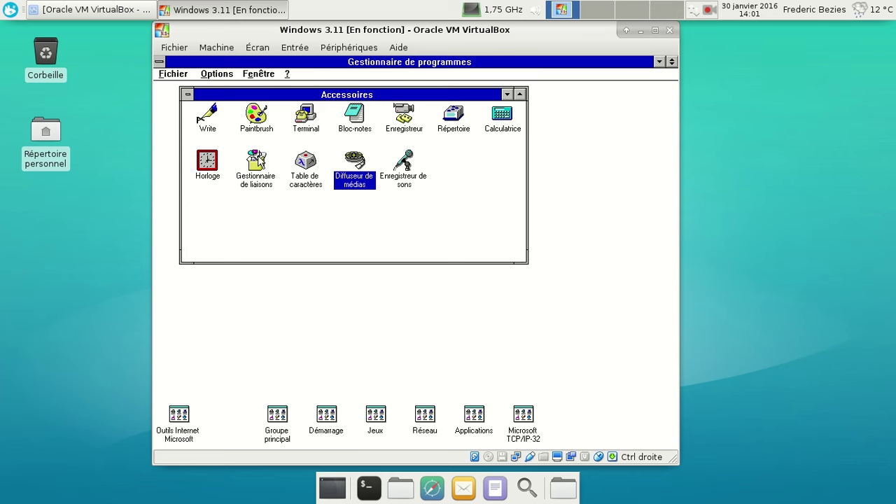
View and close Gestionnaire de liaisons, and close the Accessoires group
double_click(257, 160)
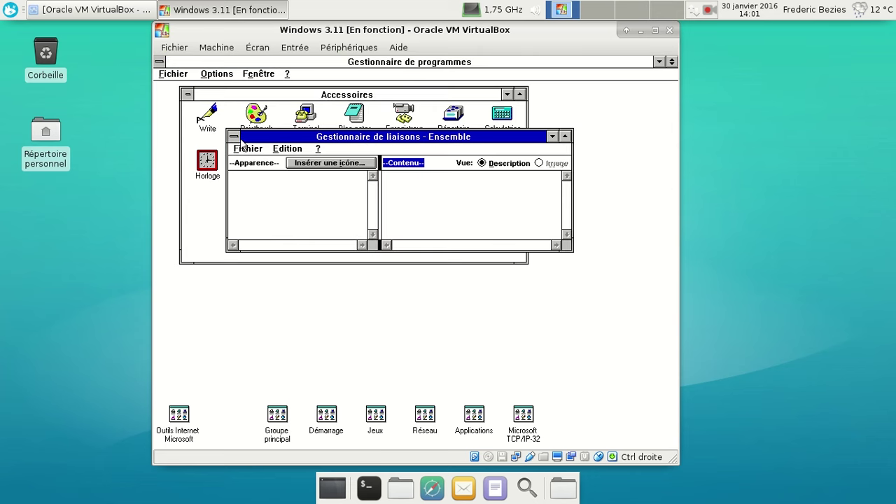
double_click(236, 137)
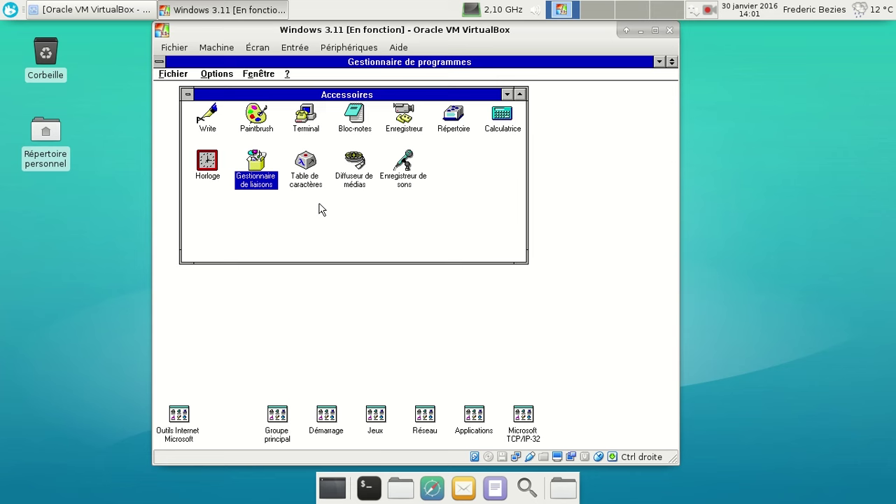
double_click(189, 94)
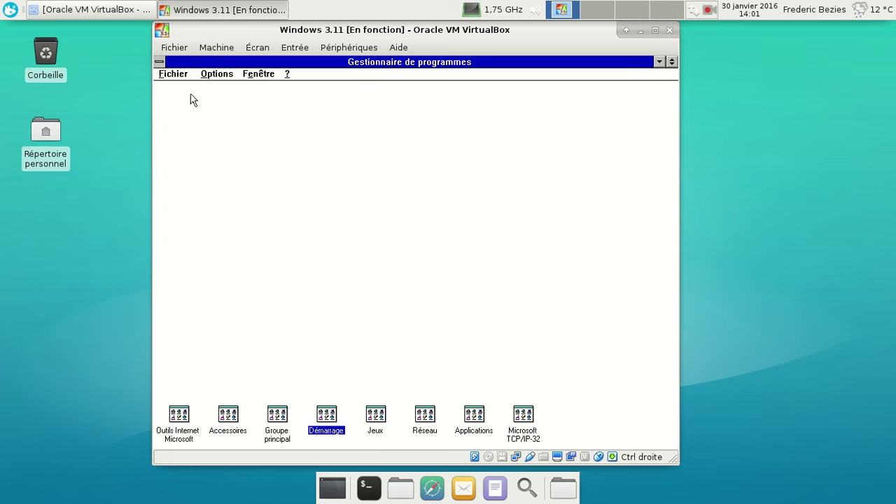
View and close the Microsoft TCP/IP-32 group and the Jeux group
double_click(522, 415)
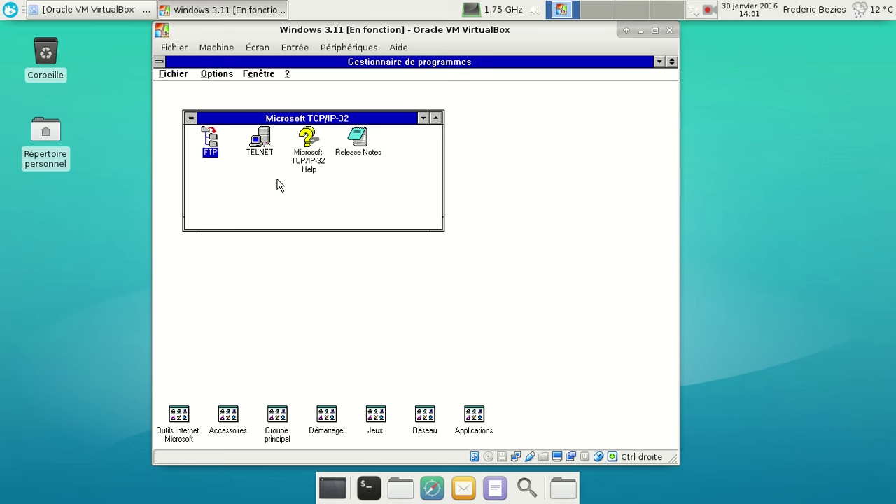
double_click(190, 119)
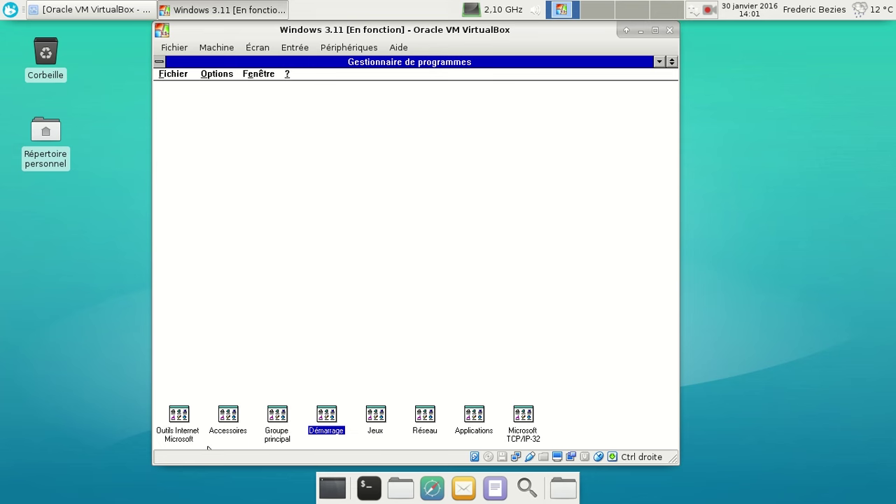
double_click(376, 415)
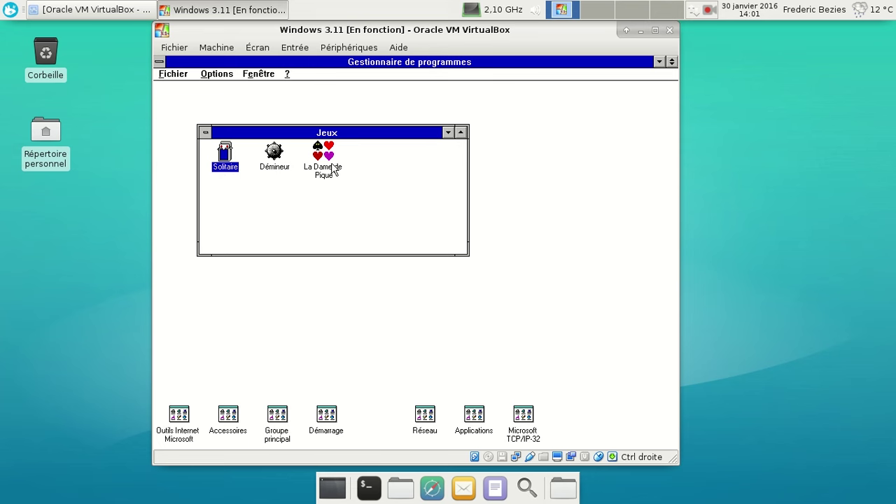
double_click(206, 134)
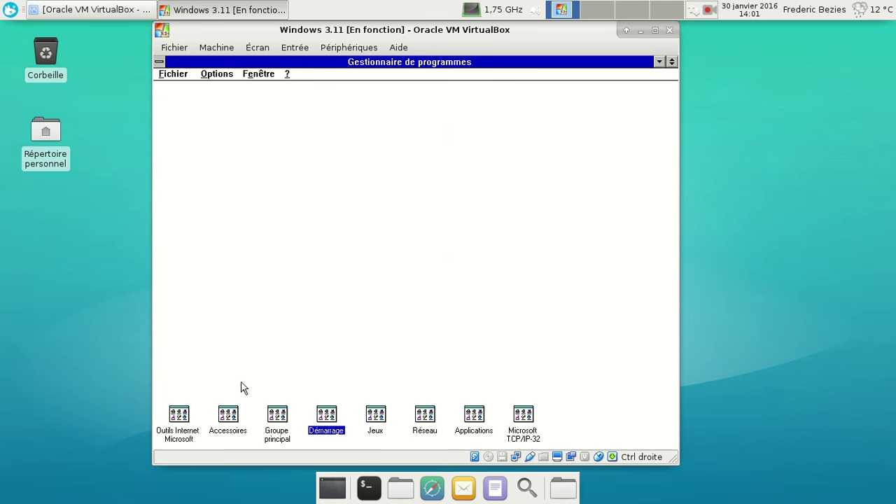
Open the Outils Internet Microsoft group, move its window higher, and launch Outlook Express
double_click(176, 419)
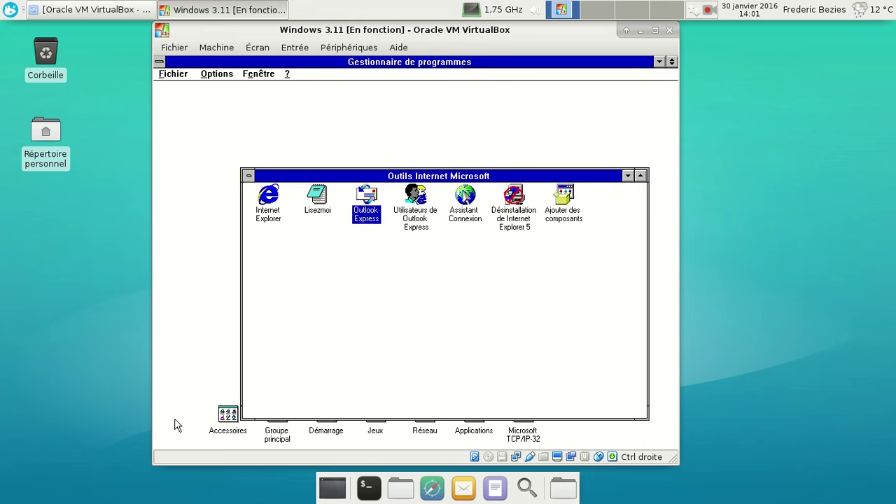
drag(450, 177, 440, 122)
double_click(357, 158)
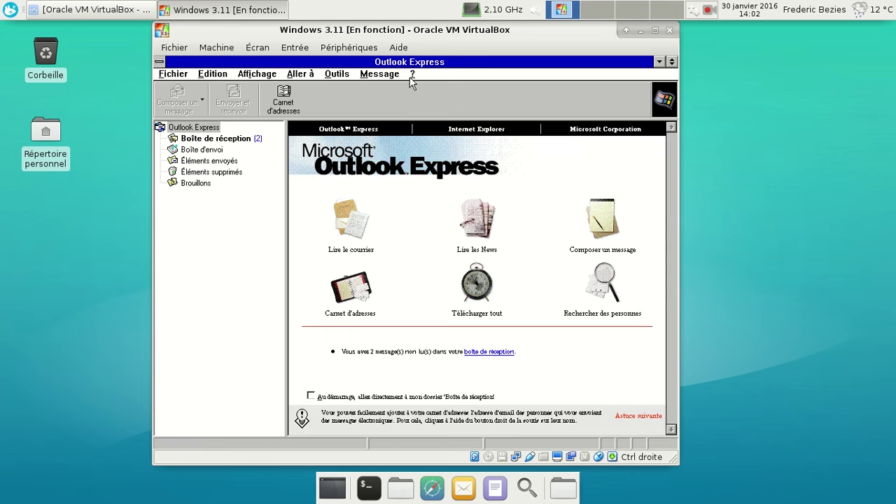
Open the Outlook Express inbox and cancel the Internet connection wizard, confirming the cancellation
click(215, 139)
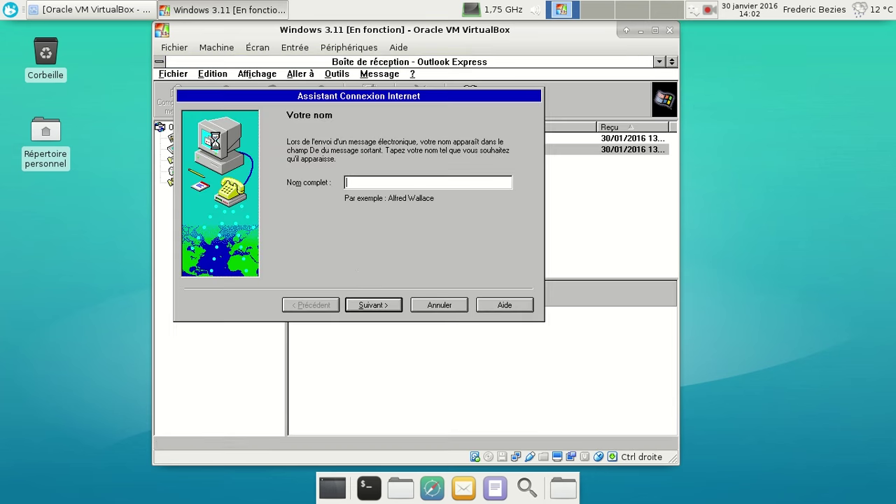
click(446, 306)
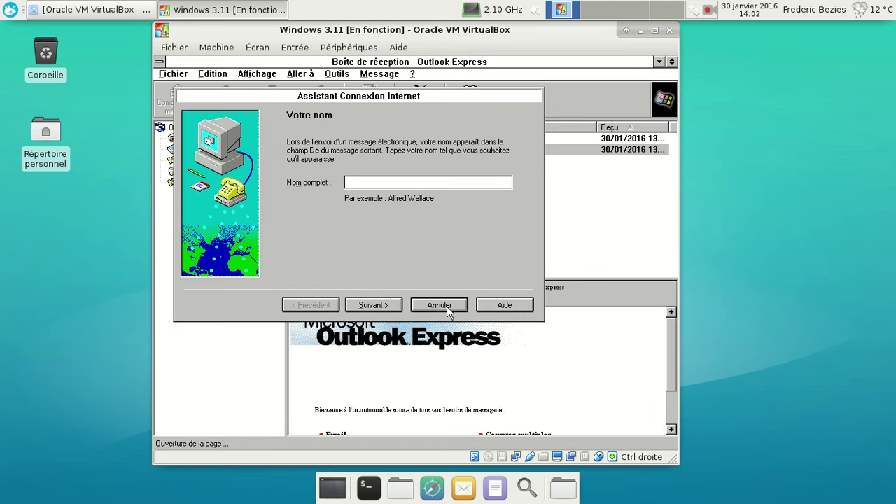
click(397, 285)
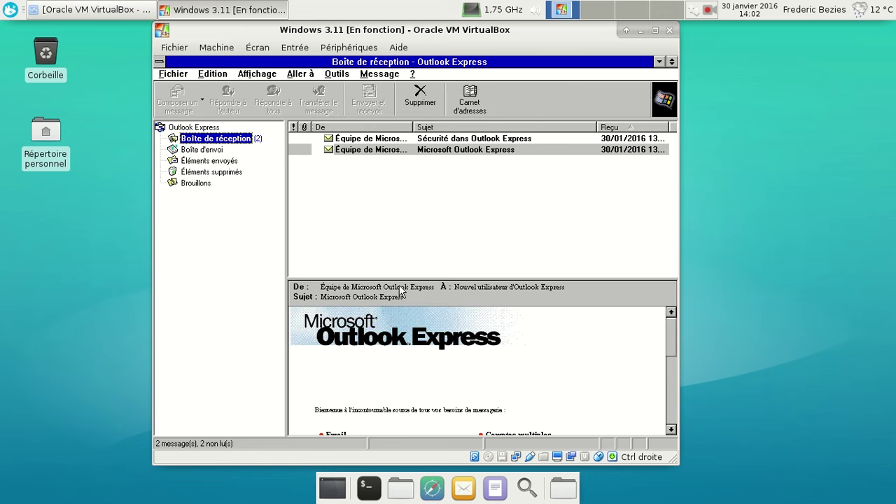
Read the "Microsoft Outlook Express" welcome message to its end, and display the "Sécurité dans Outlook Express" message
click(425, 148)
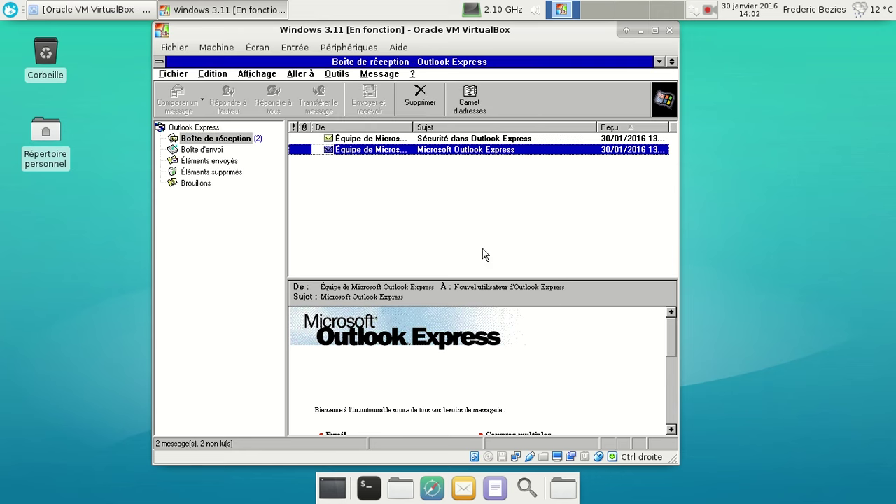
scroll(665, 339, down, 5)
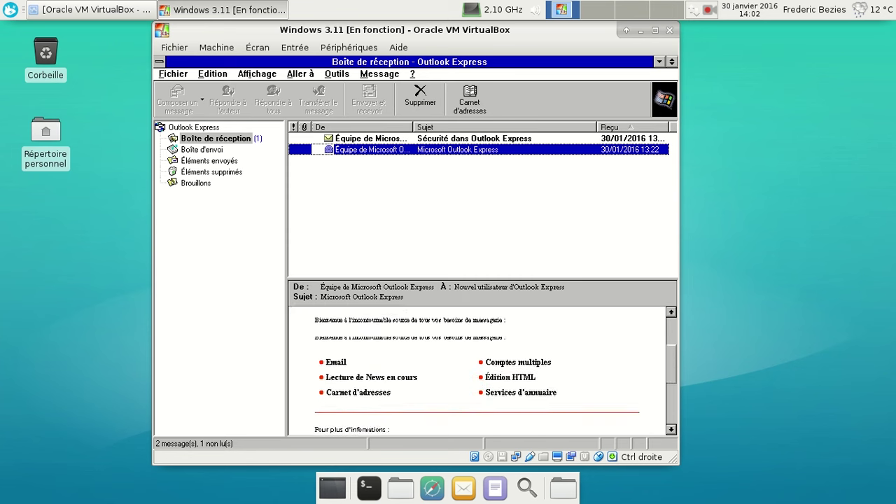
scroll(483, 371, down, 3)
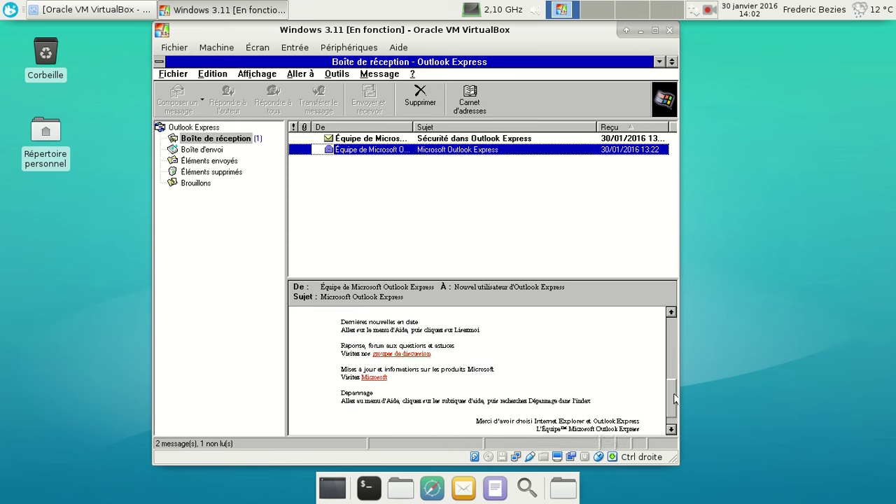
scroll(483, 371, up, 10)
click(475, 140)
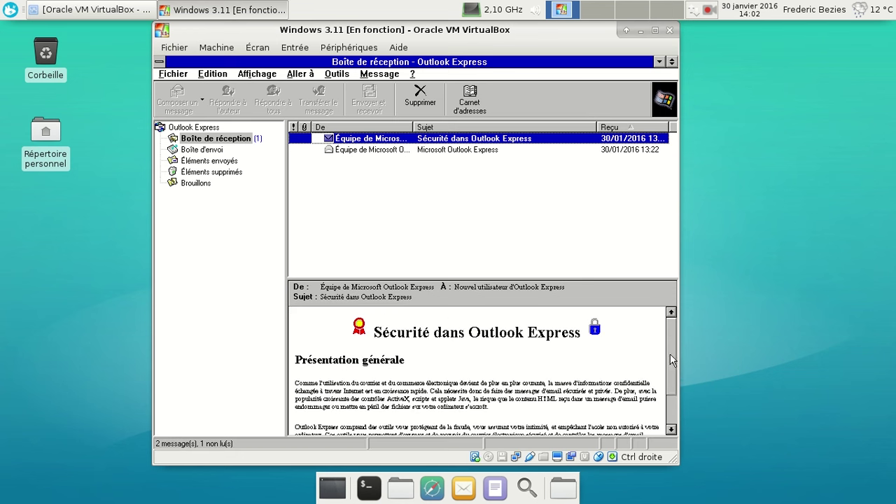
Skim the "Sécurité dans Outlook Express" message, and view and close the Outlook Express version information
scroll(669, 343, down, 3)
drag(667, 330, 670, 377)
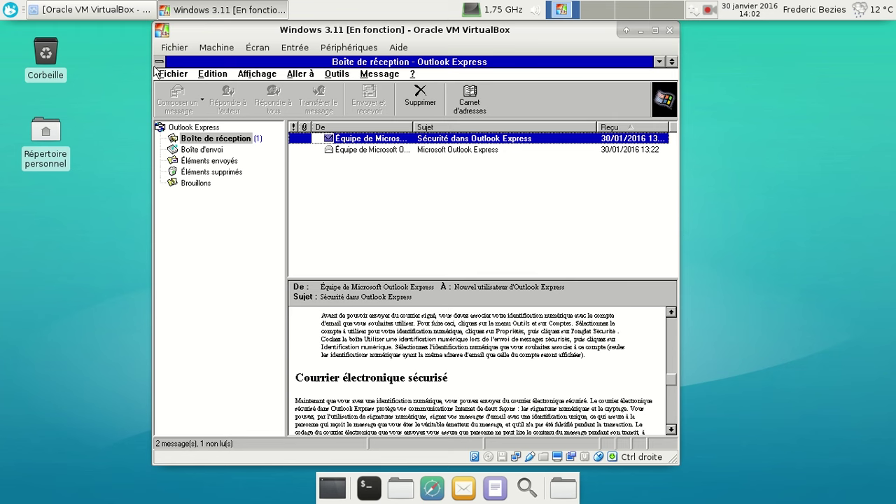
click(418, 74)
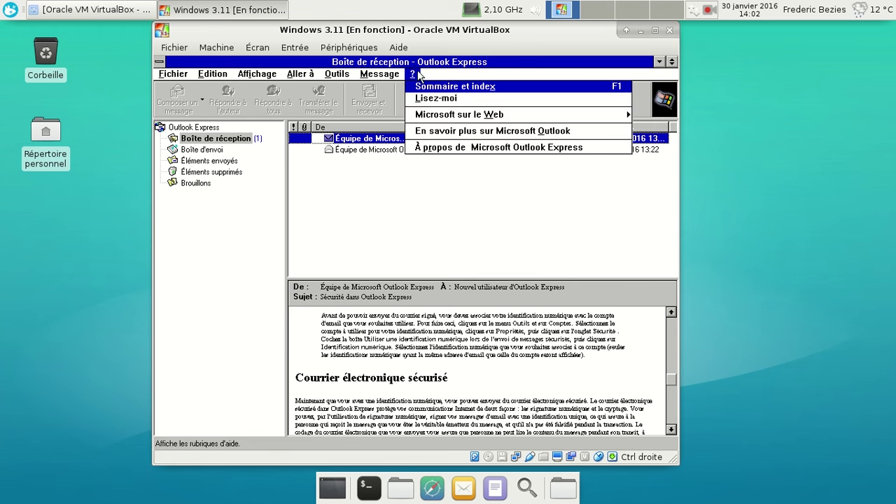
click(444, 149)
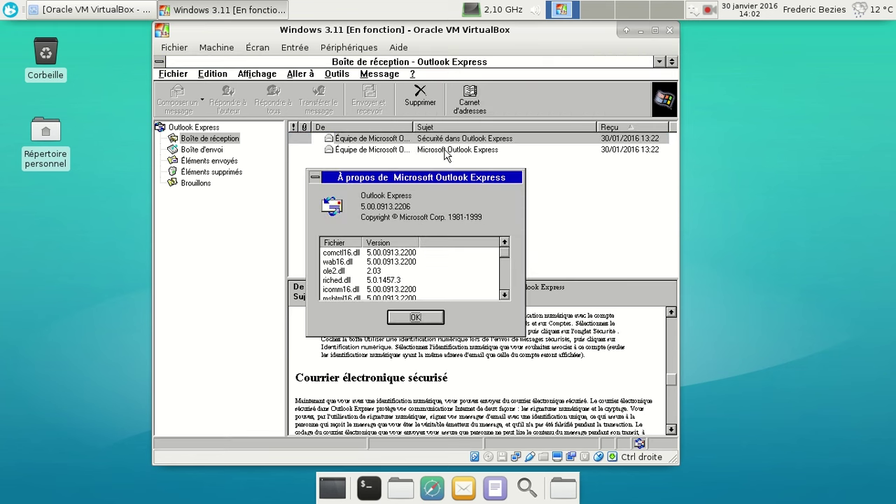
click(508, 285)
click(400, 320)
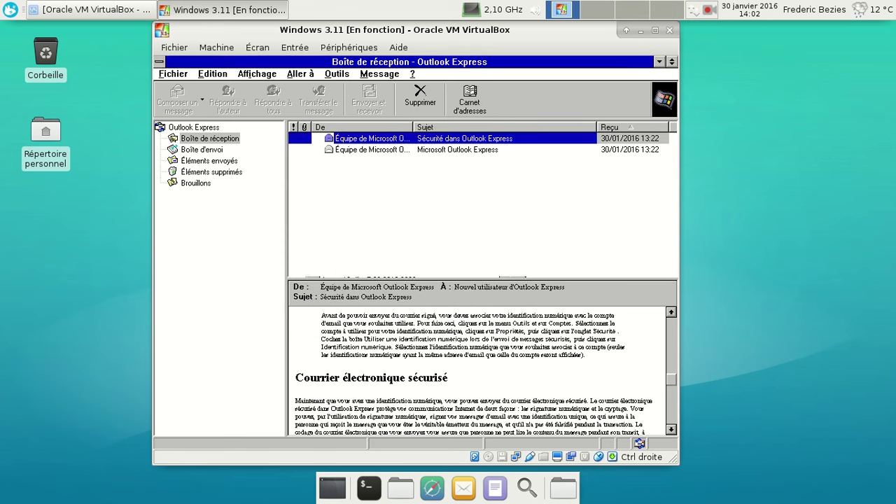
Quit Outlook Express and launch Internet Explorer from the Outils Internet Microsoft group
click(171, 76)
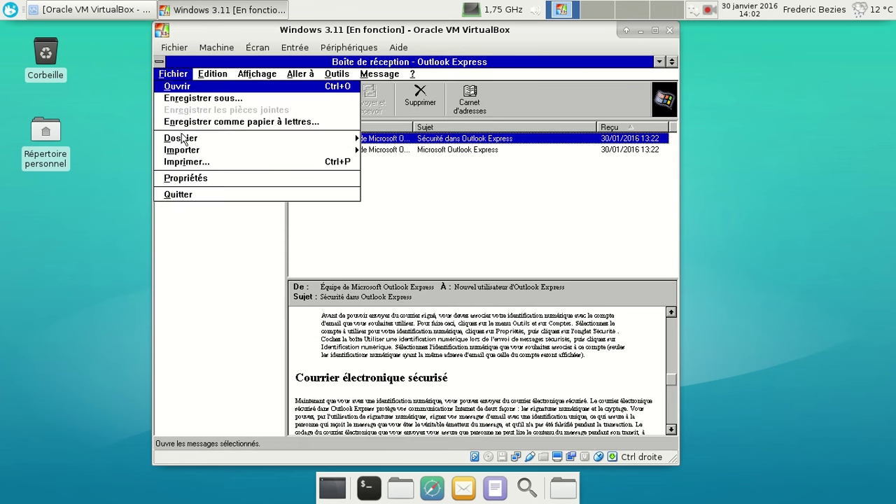
click(183, 195)
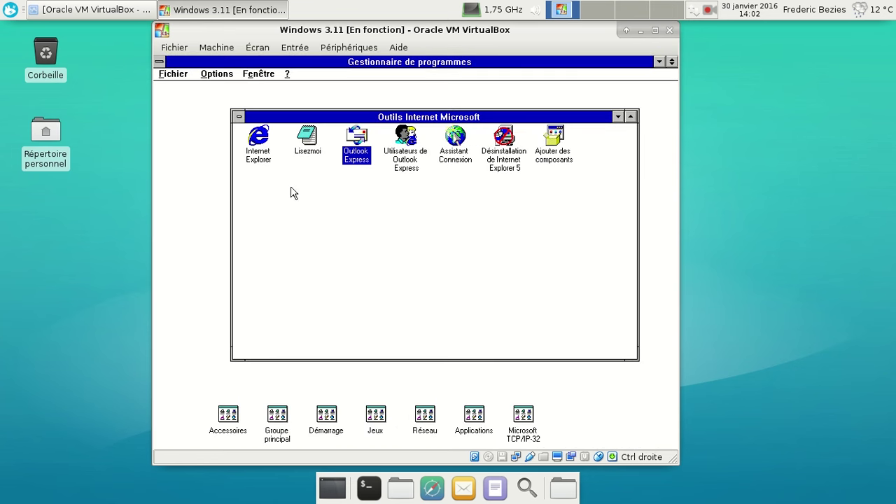
double_click(248, 149)
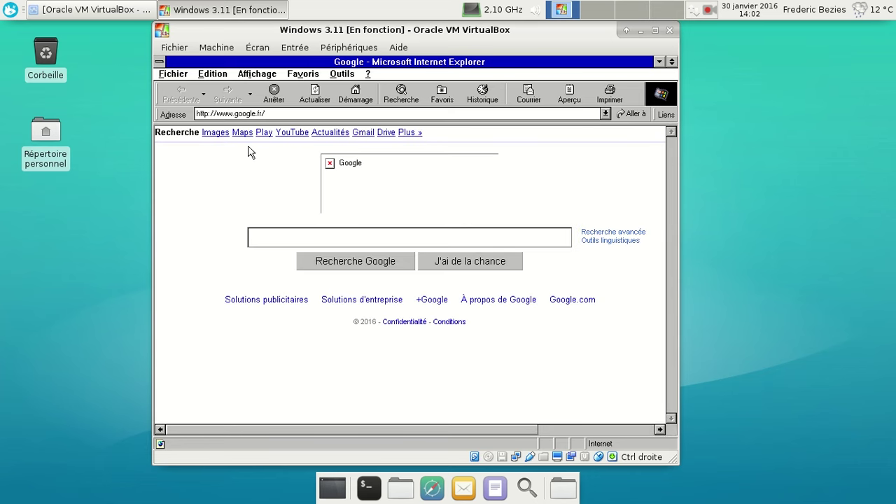
View and close the version information of Internet Explorer
click(369, 75)
click(382, 151)
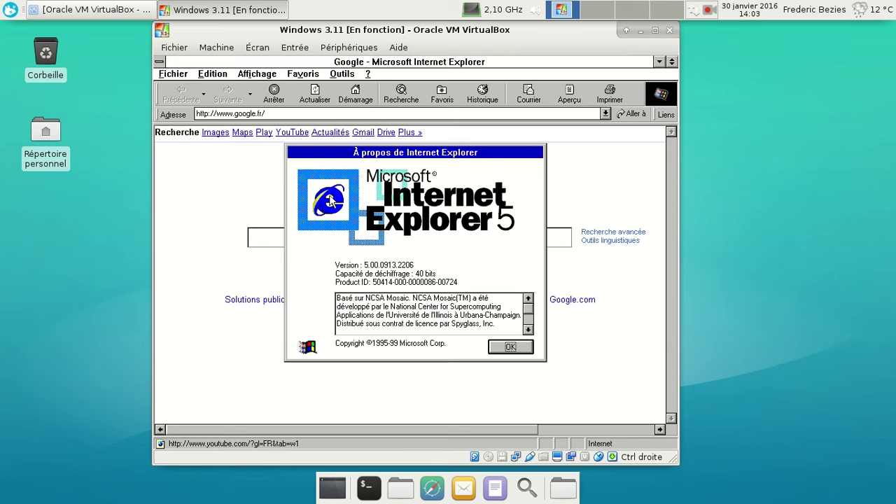
click(510, 348)
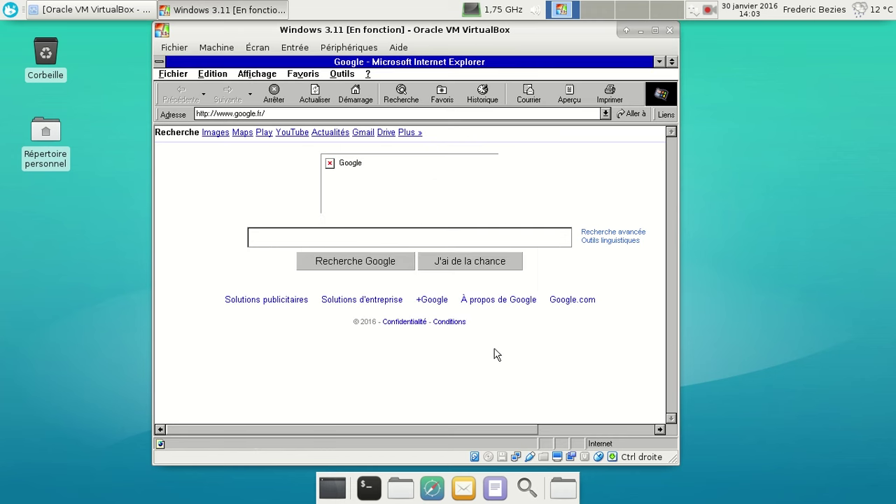
Search Google for "wikipedia" and agree to send the information over the Internet
click(301, 242)
text(wikipedia)
key(Return)
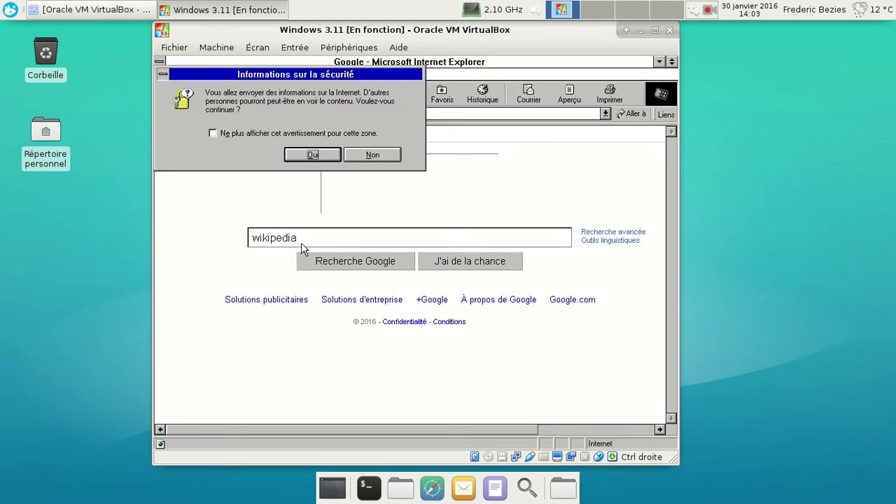
click(308, 157)
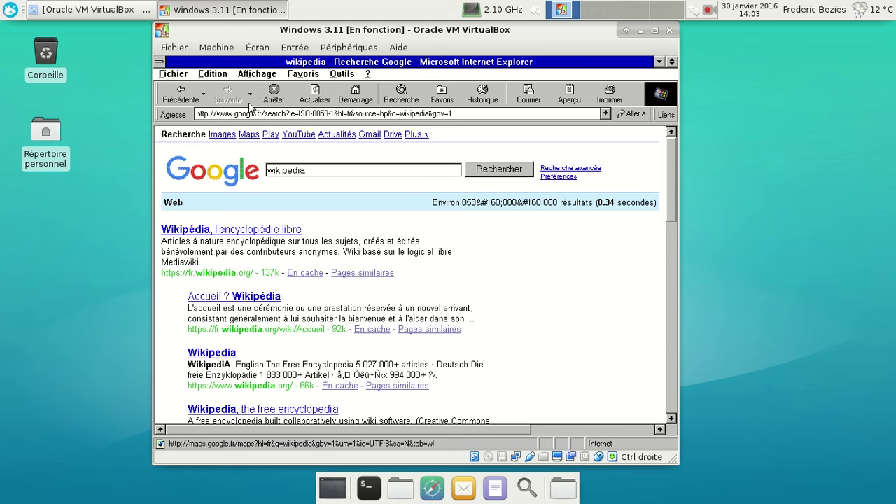
Show and hide the favourites list, and follow the "Wikipédia, l'encyclopédie libre" search result, accepting the redirection
click(443, 95)
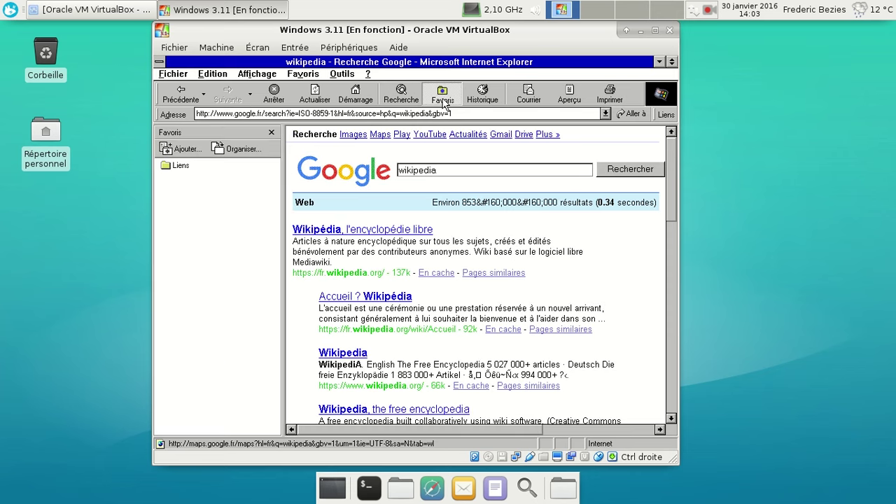
click(442, 98)
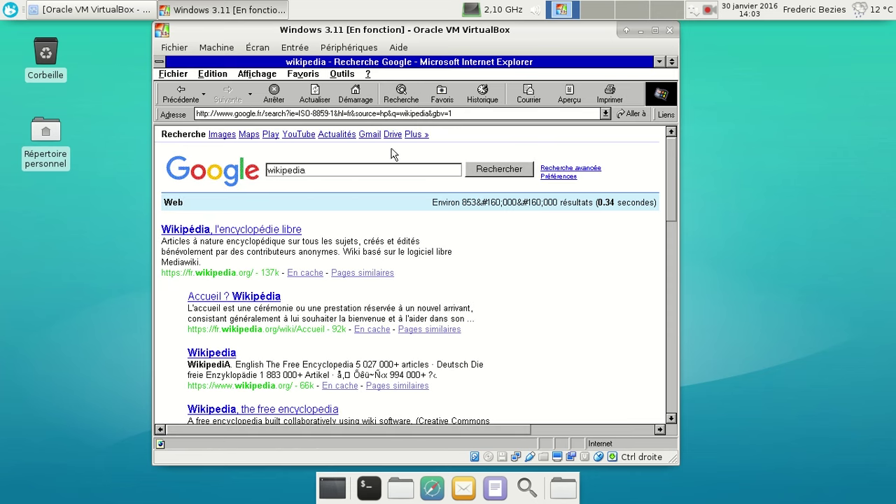
click(261, 230)
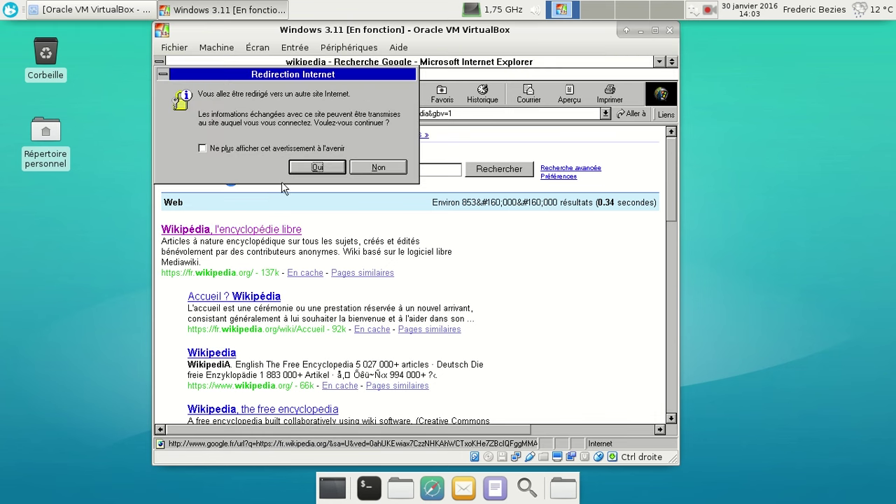
click(319, 168)
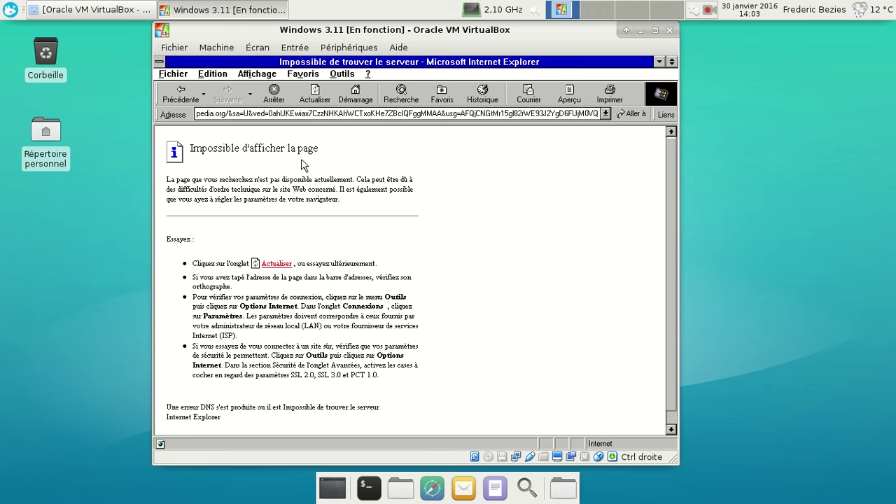
Try to load fr.wikipedia.org by replacing the whole page address, accepting the redirection
click(301, 114)
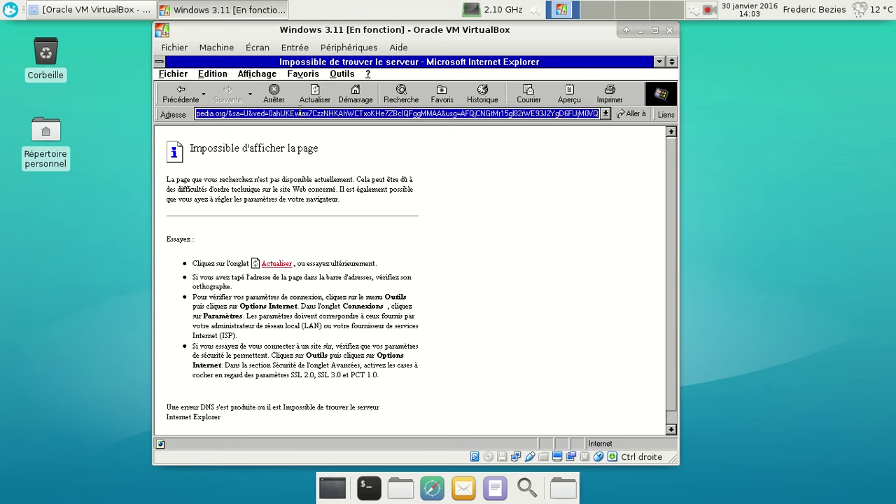
click(300, 113)
key(Home)
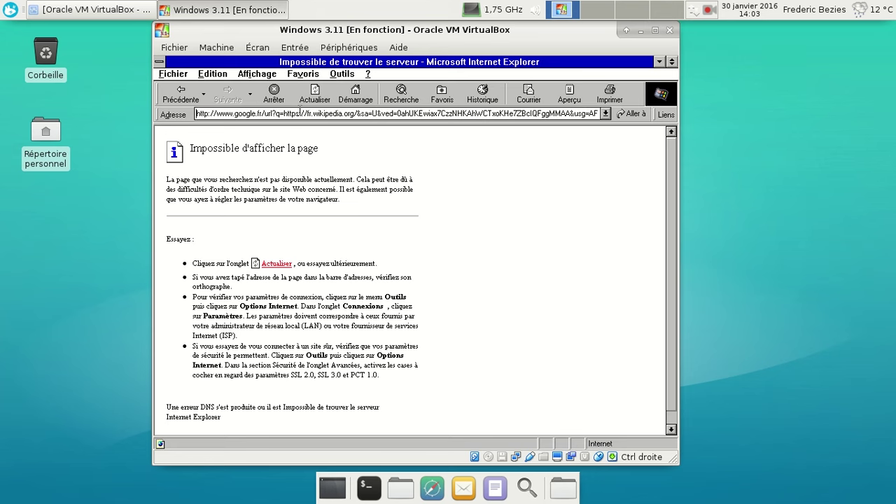
key(shift+End)
text(fr.wiki)
text(pedia.org)
key(Return)
click(317, 167)
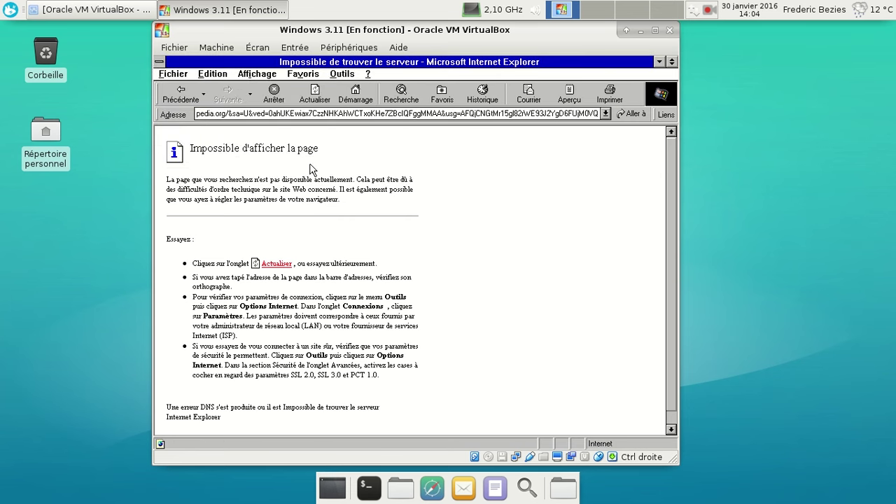
Go to the author's personal blog on free.fr by entering its address ending in /blog/
click(286, 114)
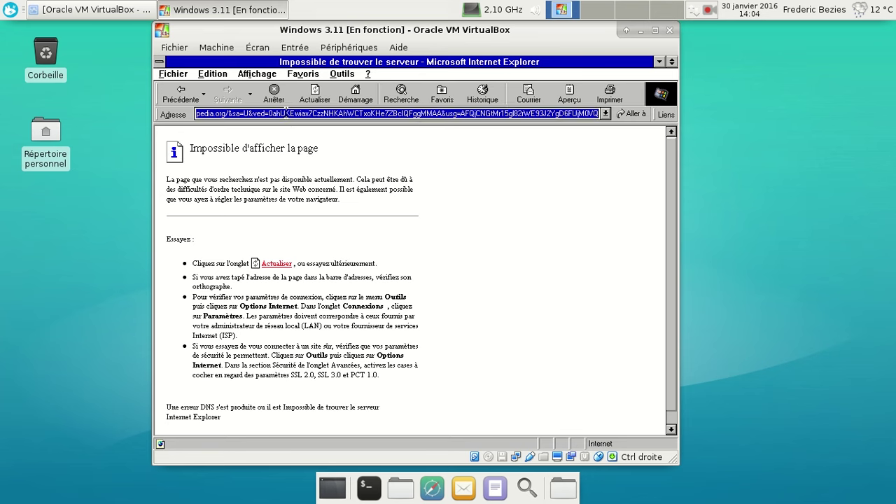
text(frederi)
text(c.net)
key(BackSpace)
key(BackSpace)
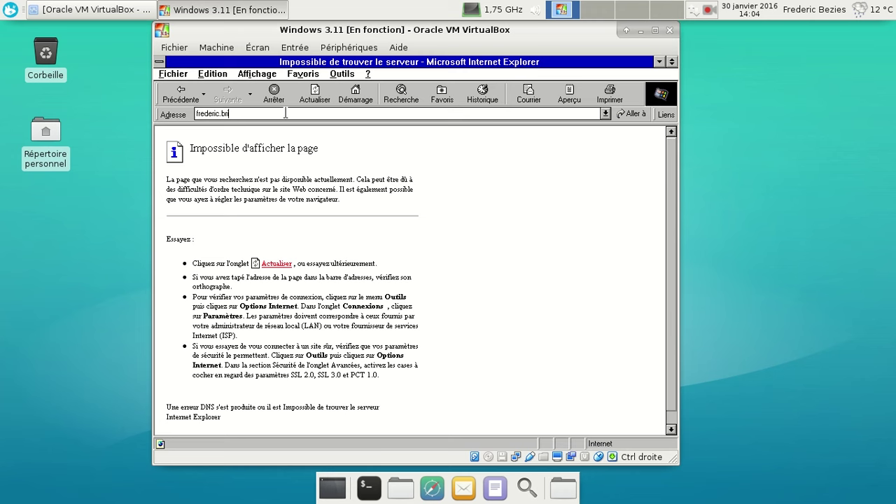
text(ezies.free.Fr)
key(BackSpace)
text(fr/bl)
key(BackSpace)
key(BackSpace)
key(BackSpace)
text(/blog/)
key(Return)
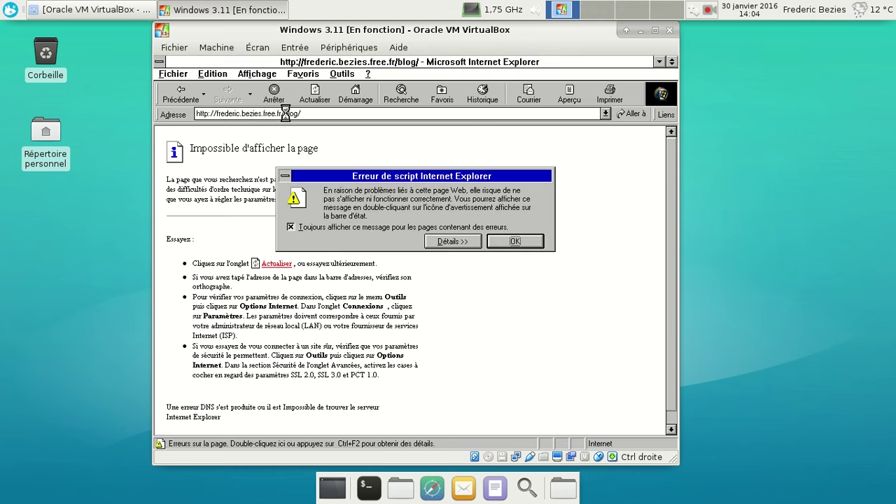
Disable the permanent display of script error messages, dismiss both error dialogs, and look through the blog's home page
click(417, 230)
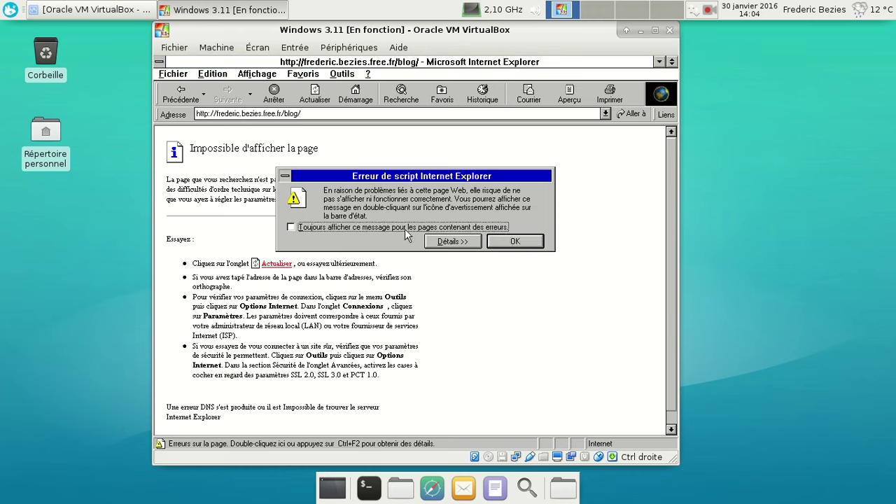
click(542, 241)
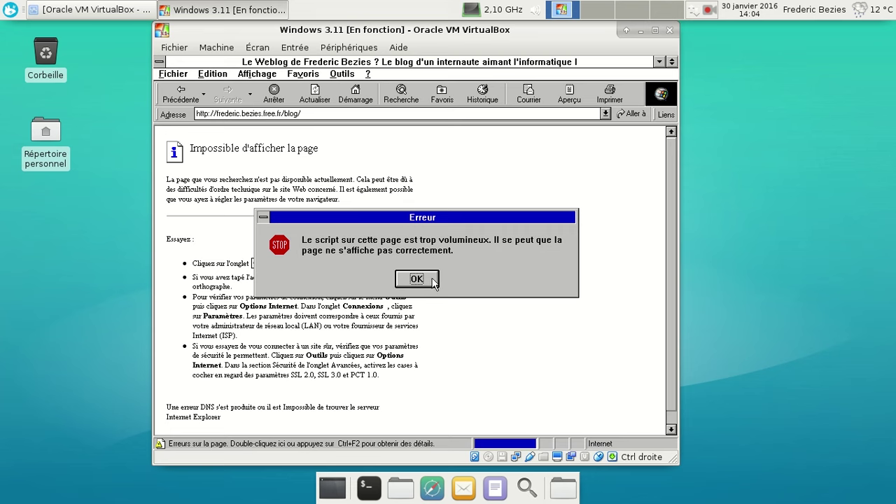
click(418, 279)
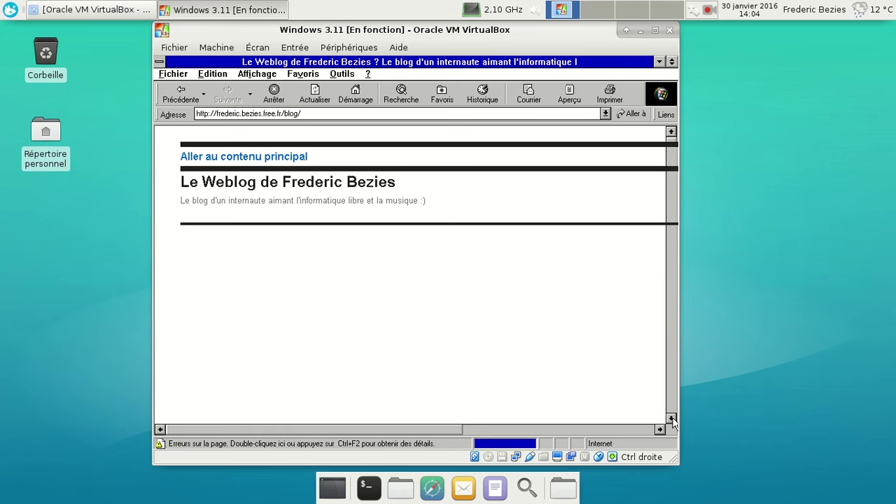
click(671, 418)
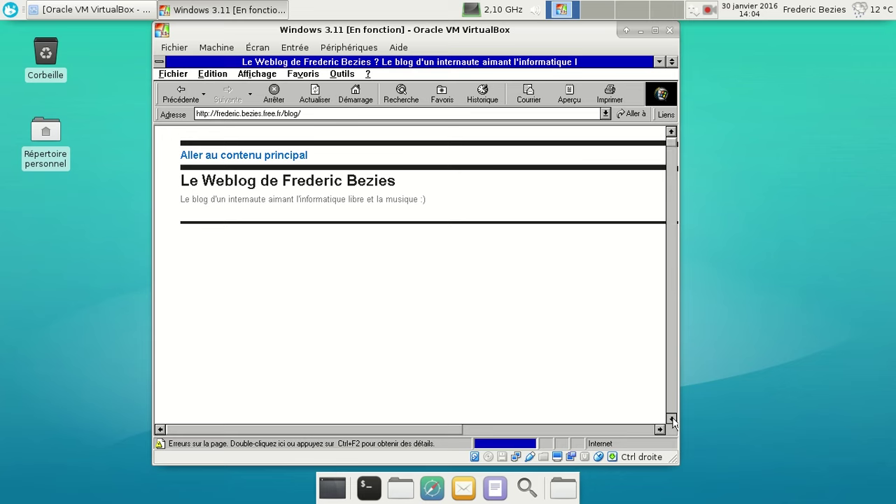
click(672, 419)
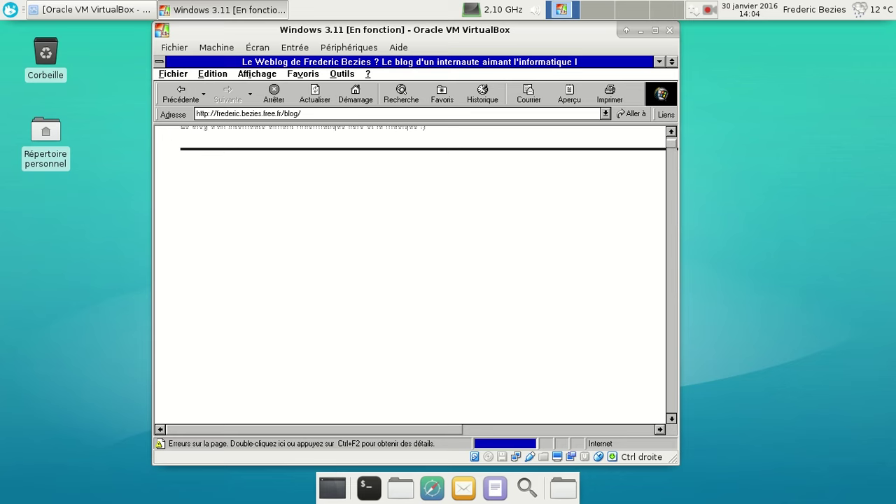